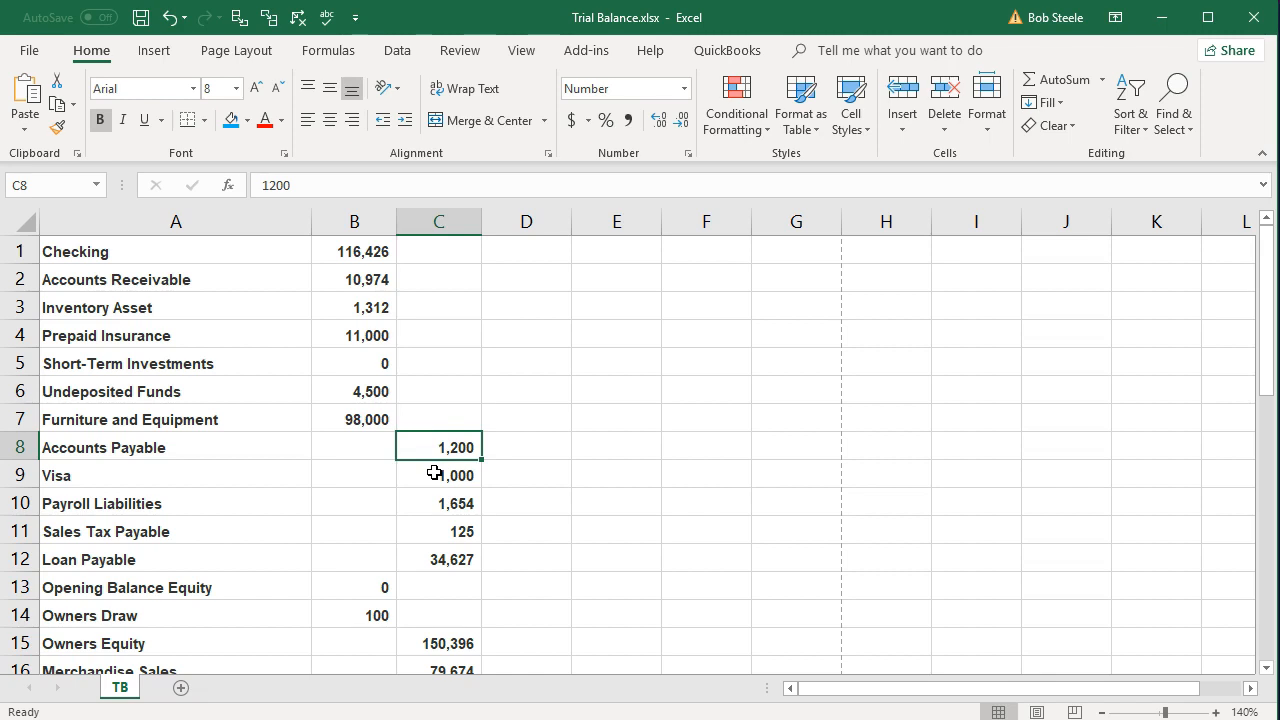
- Review the trial balance down to the debit and credit total formulas in row 35
scroll(434, 472, "down", 6)
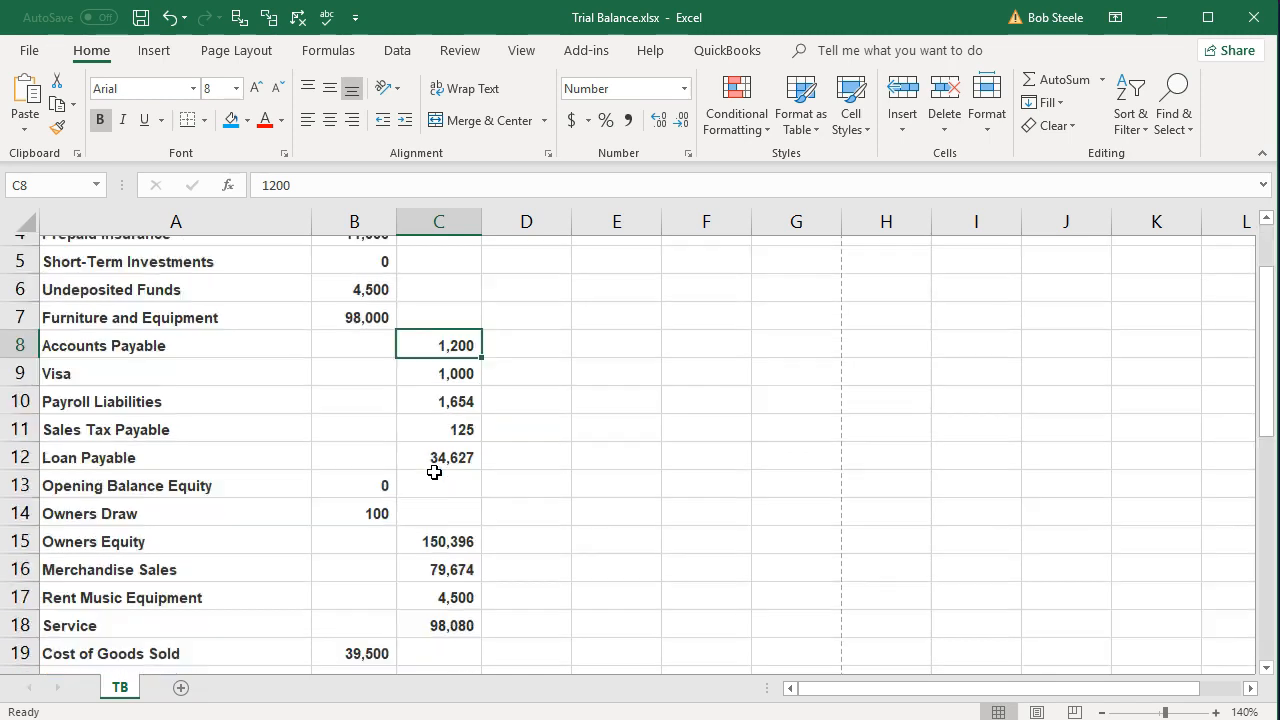
scroll(434, 472, "down", 2)
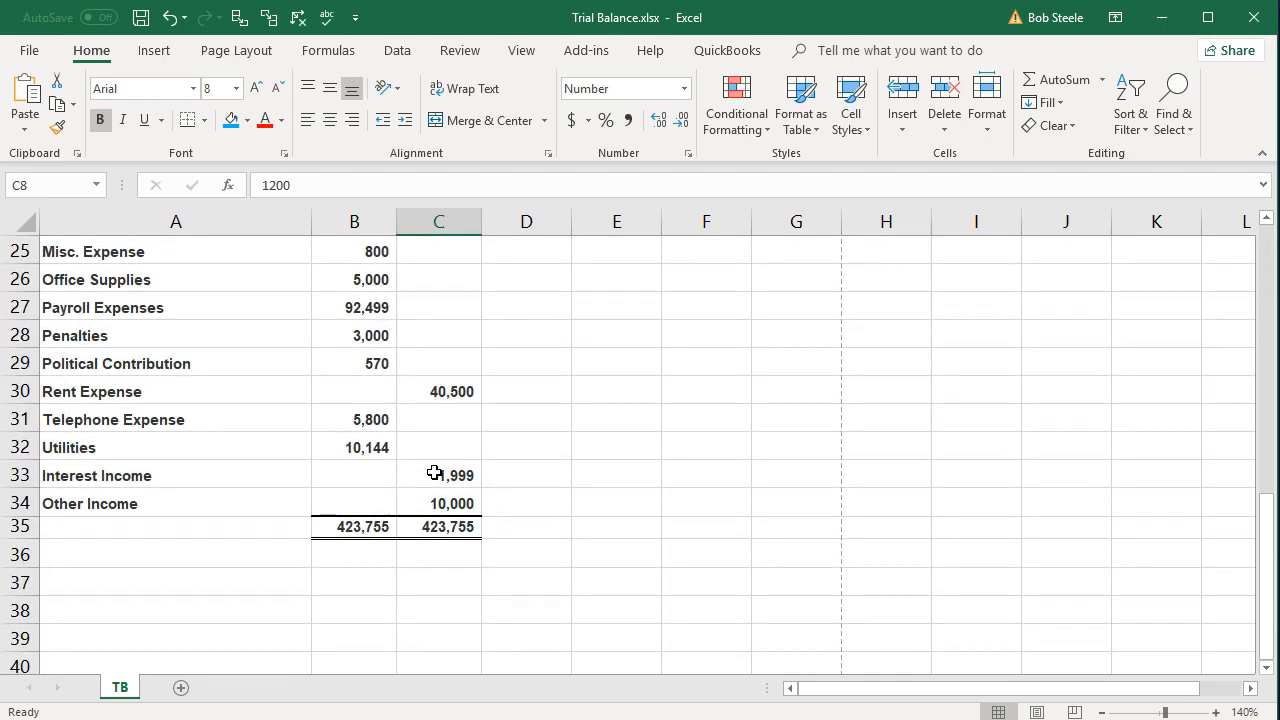
left_click(366, 526)
left_click(450, 524)
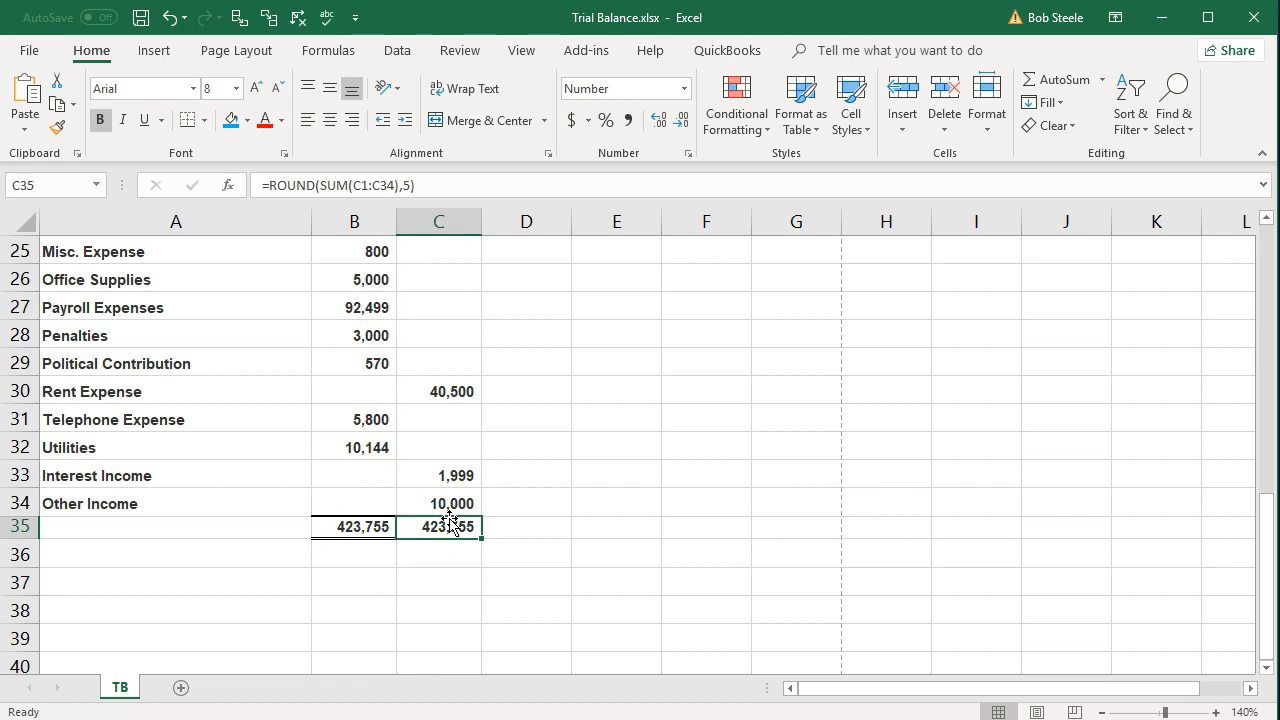
left_click(506, 522)
left_click(603, 518)
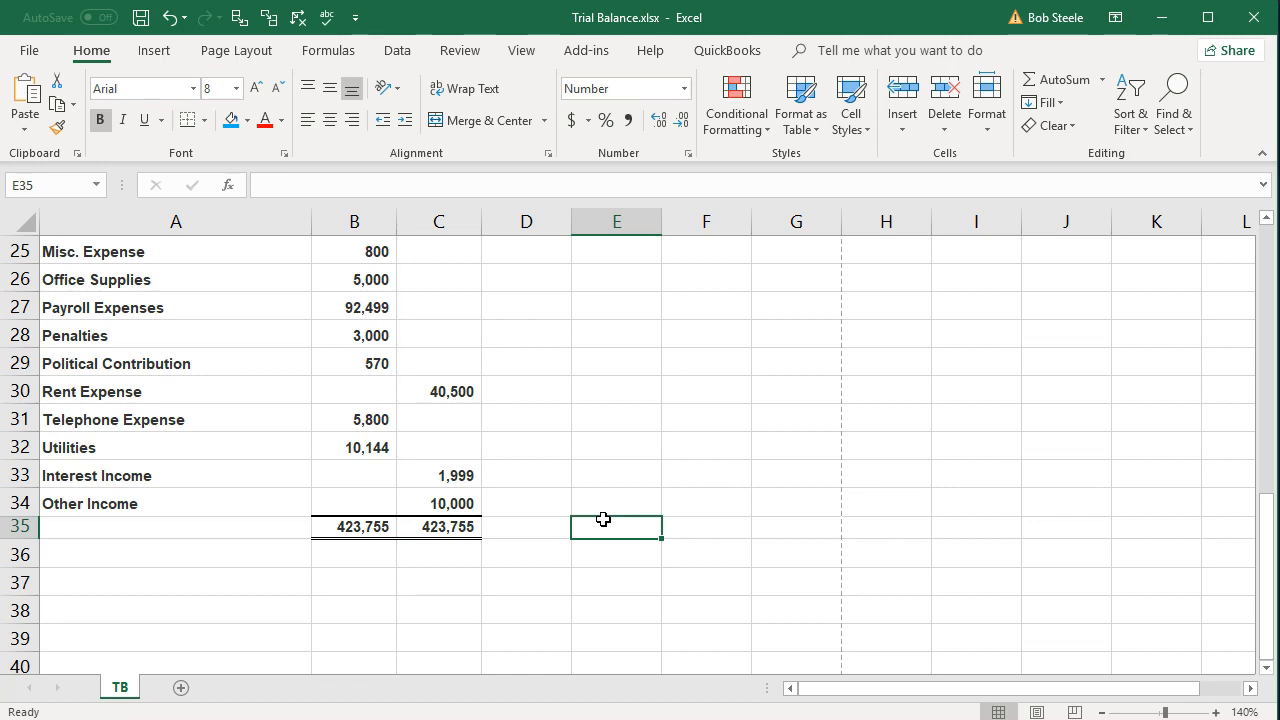
scroll(603, 519, "up", 8)
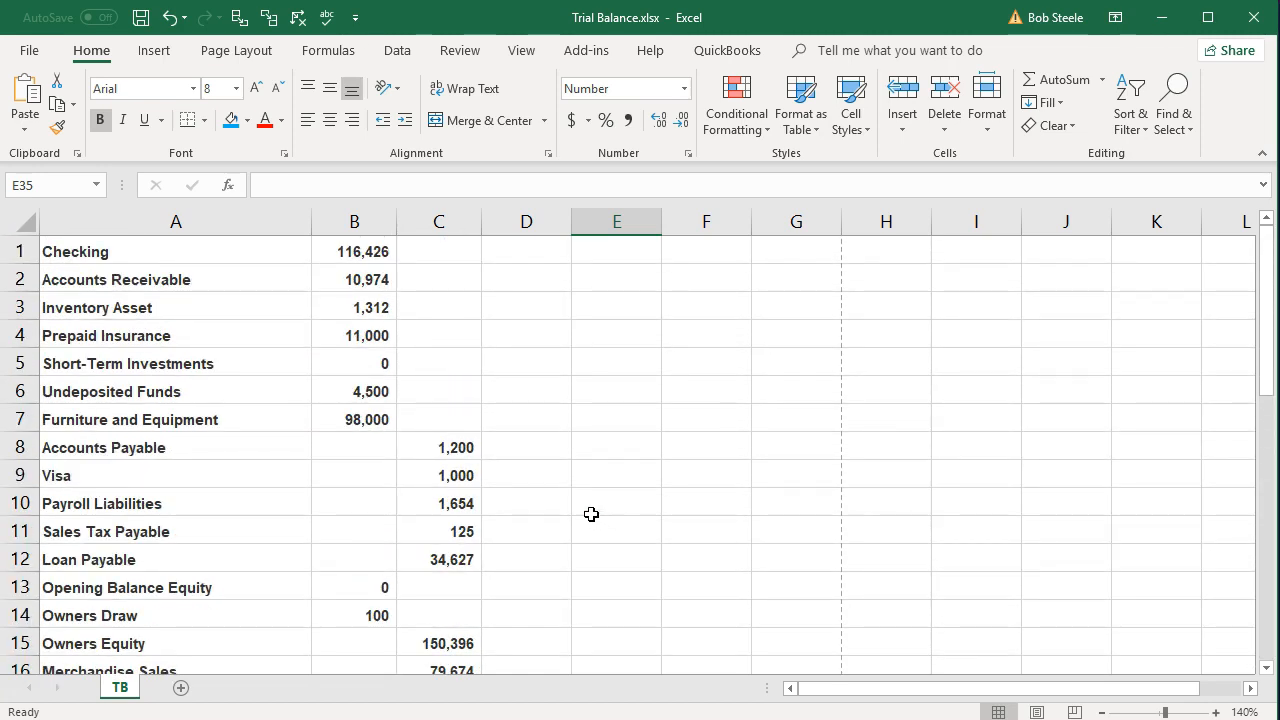
- Change the Accounts Payable credit in C8 to -1200
left_click(423, 447)
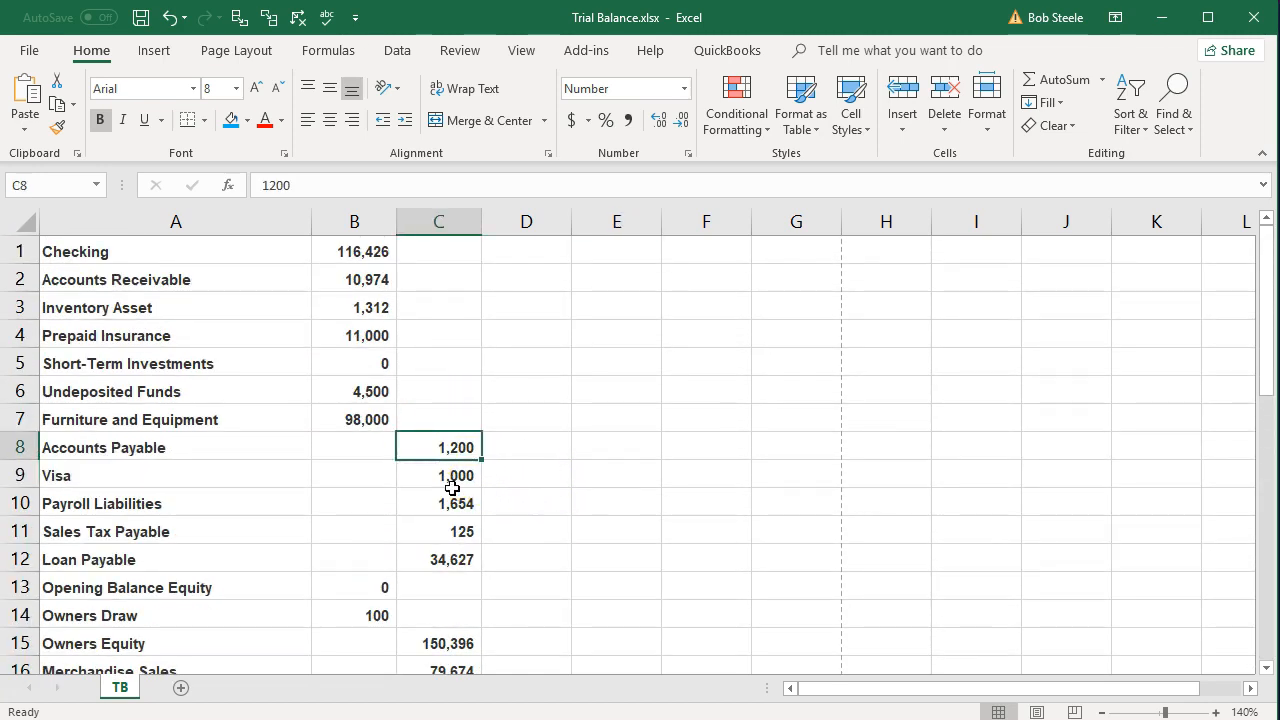
left_click(417, 452)
double_click(416, 449)
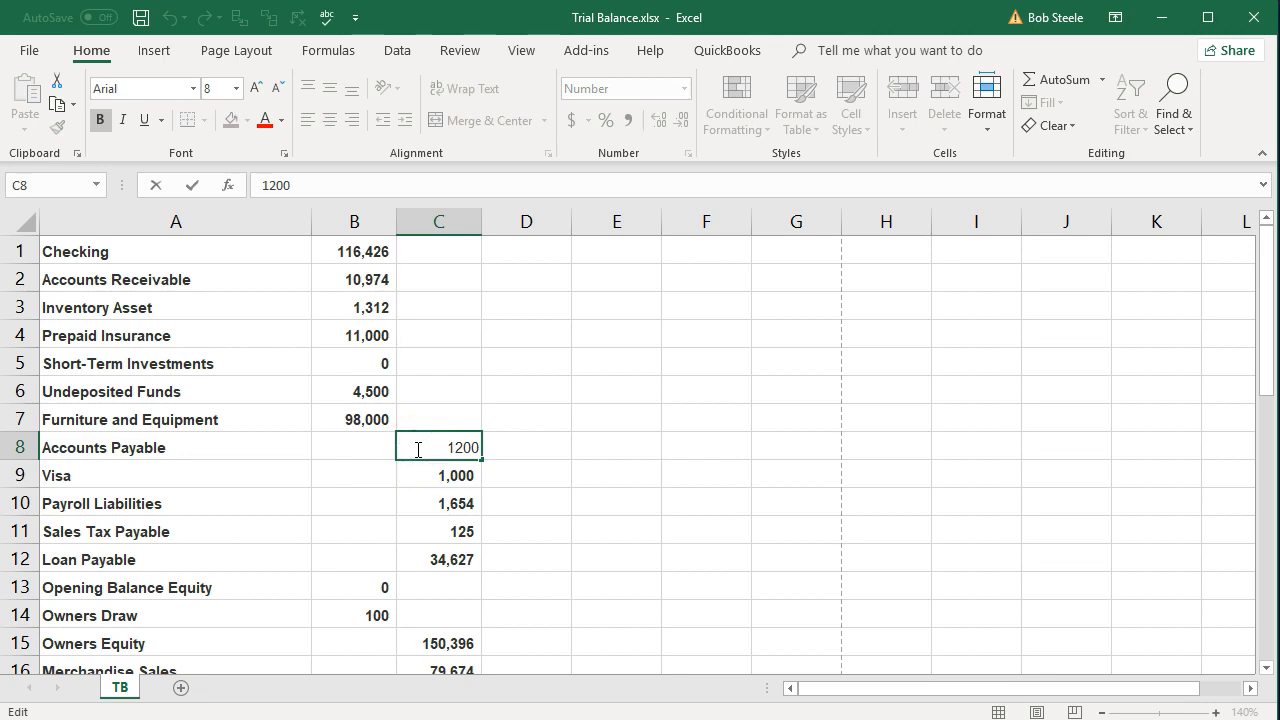
type("-")
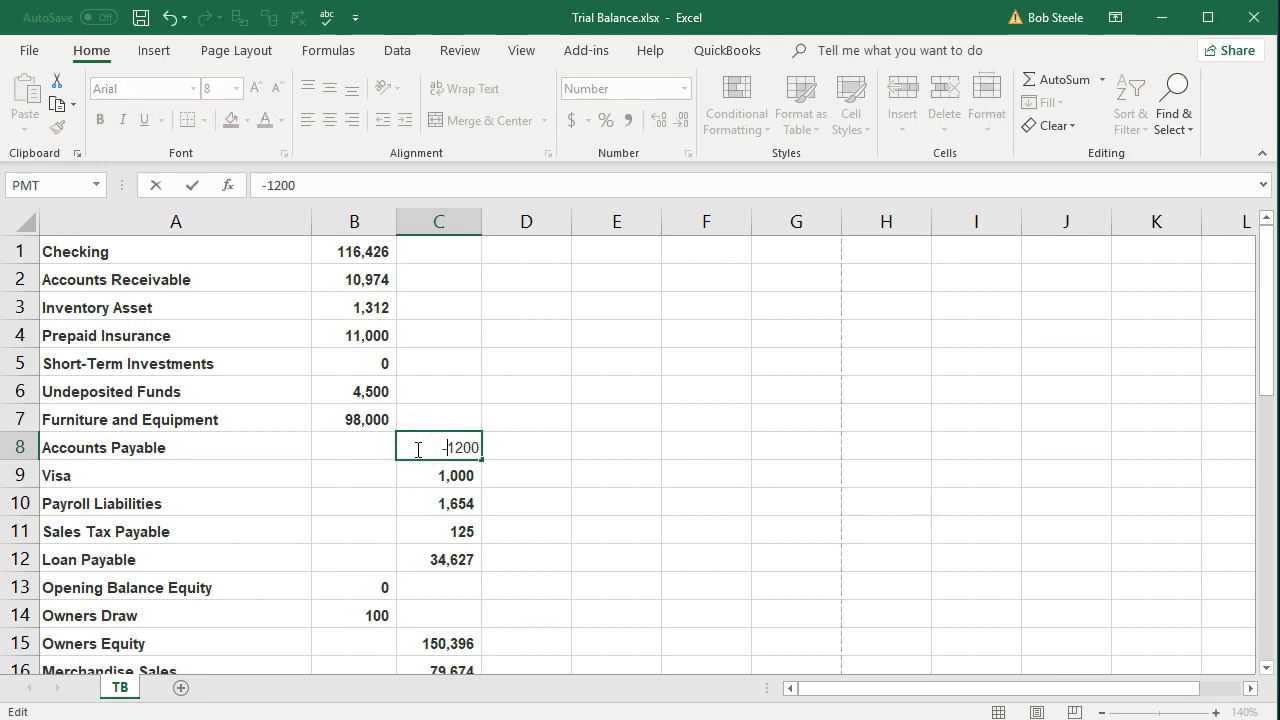
key("Return")
left_click(416, 449)
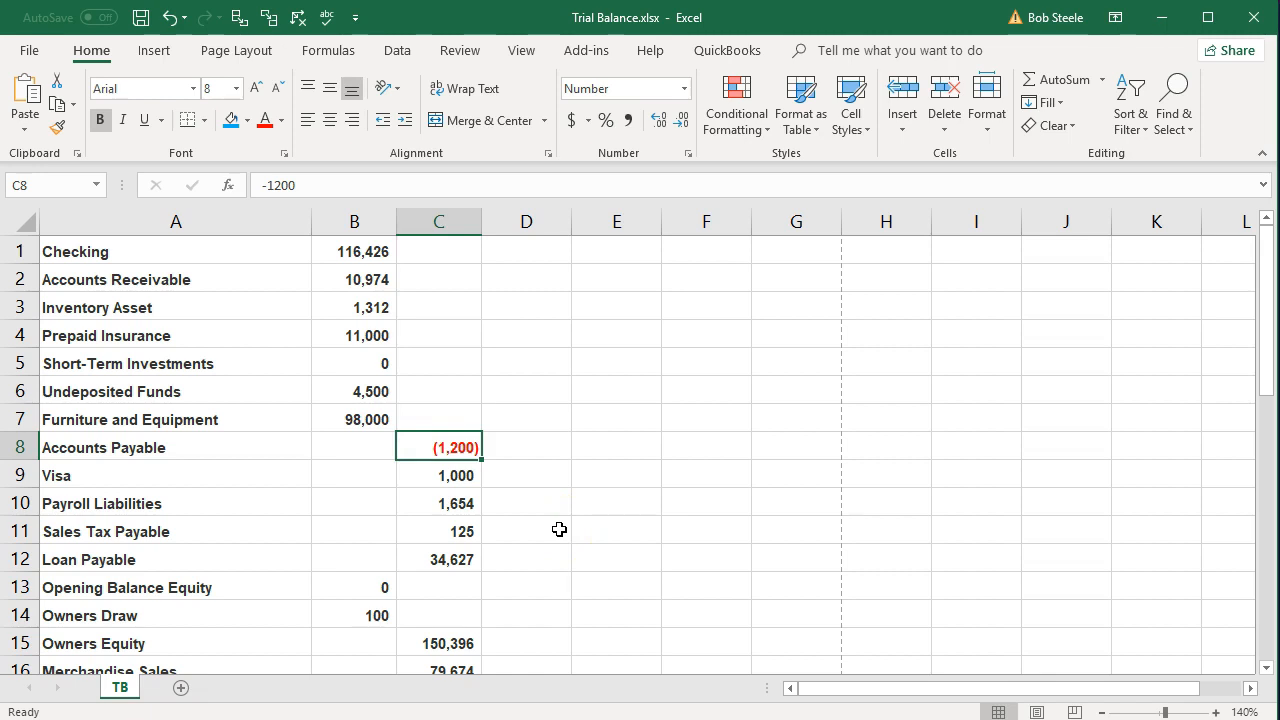
- Change the Visa credit in C9 to -1000
left_click(1218, 712)
left_click(1218, 712)
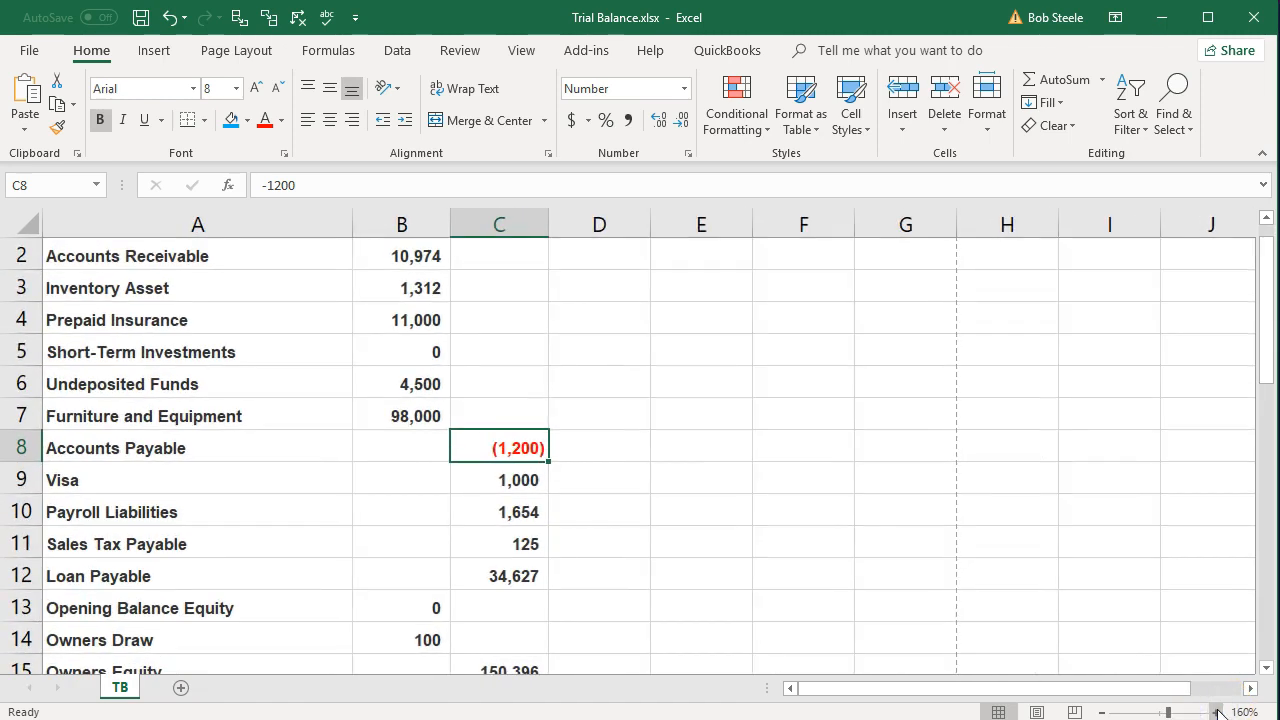
left_click(1218, 712)
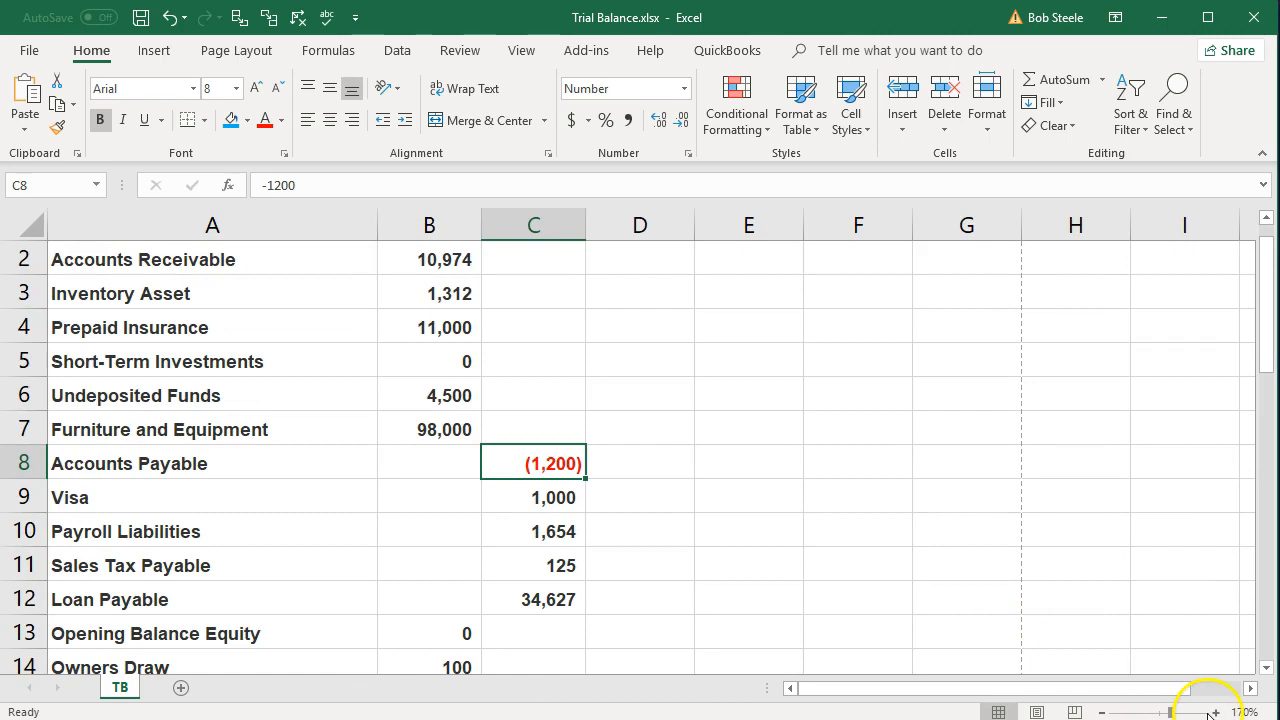
left_click(1216, 712)
scroll(814, 606, "up", 1)
scroll(790, 608, "down", 1)
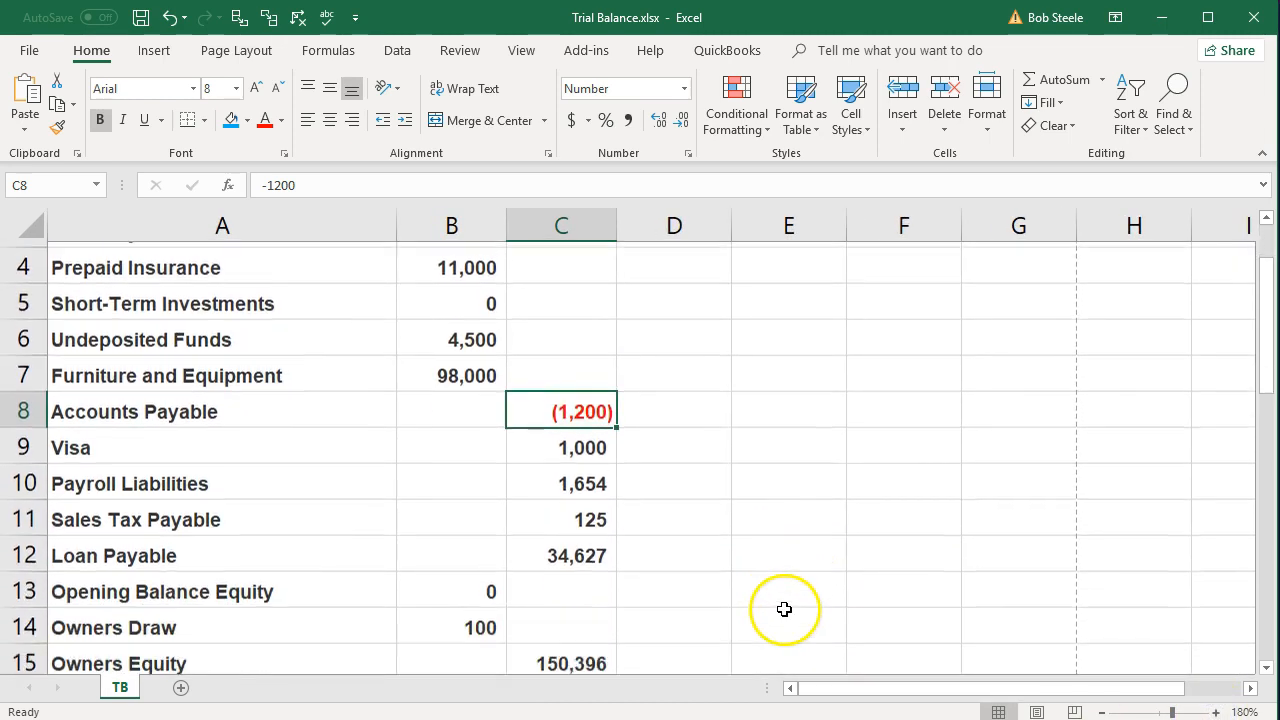
scroll(784, 609, "down", 1)
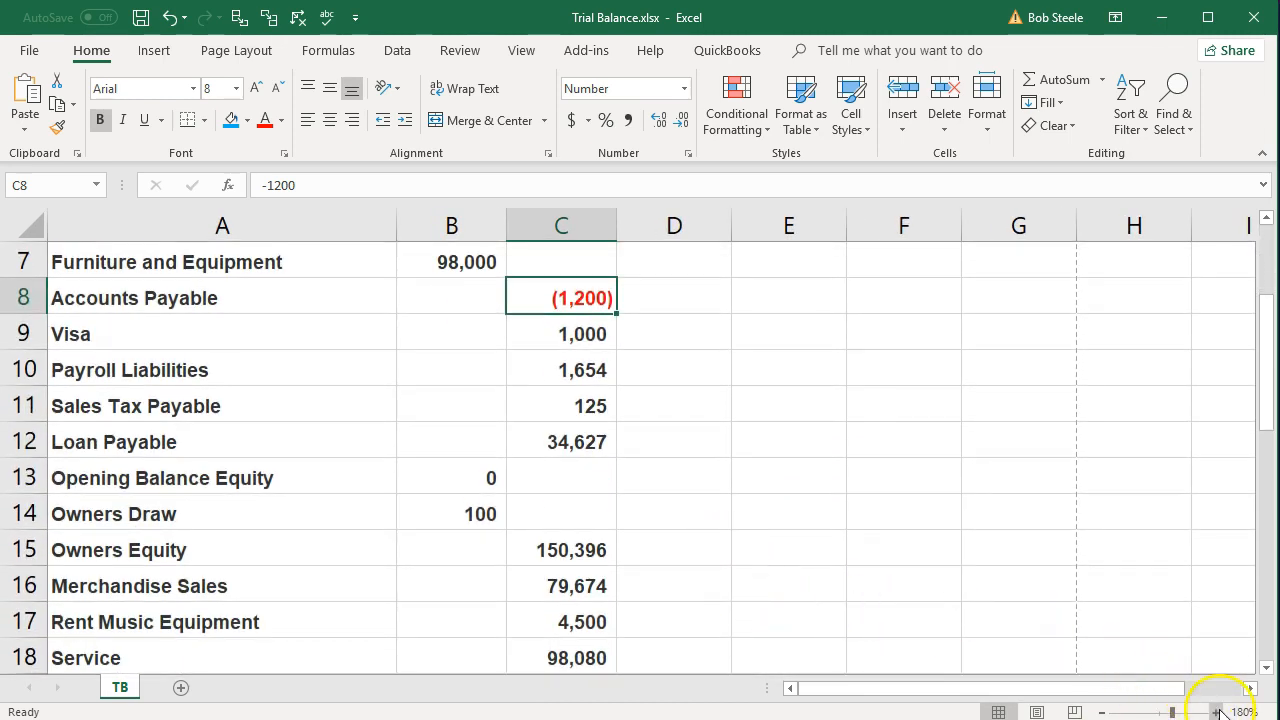
double_click(541, 333)
left_click(508, 333)
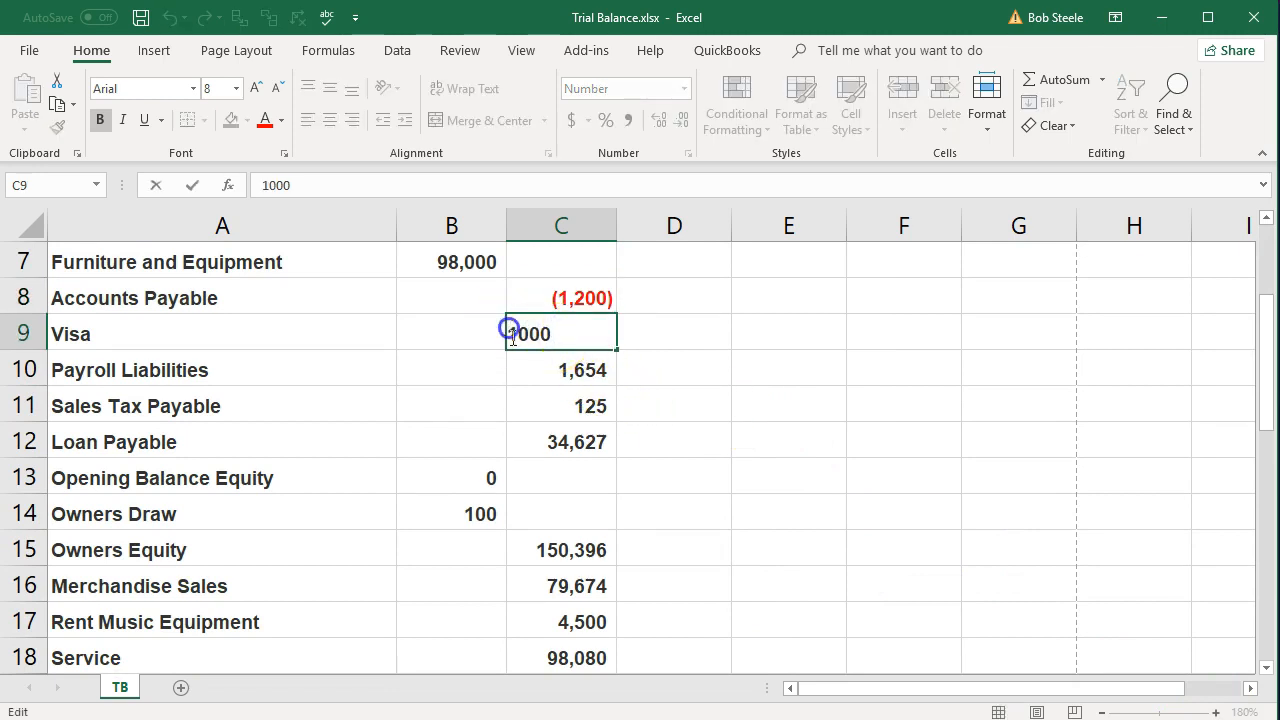
type("-")
key("Return")
- Change the Payroll Liabilities credit in C10 to -1653.64 and the Sales Tax Payable credit in C11 to -125
double_click(524, 367)
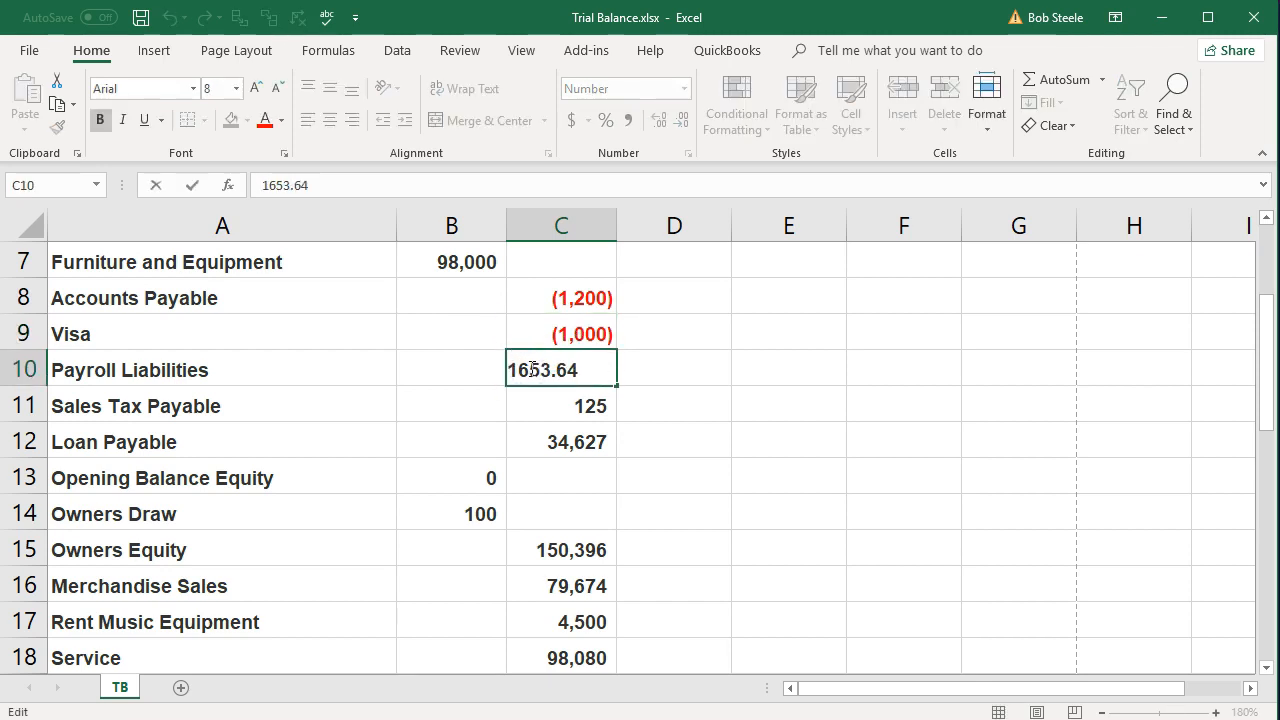
type("-")
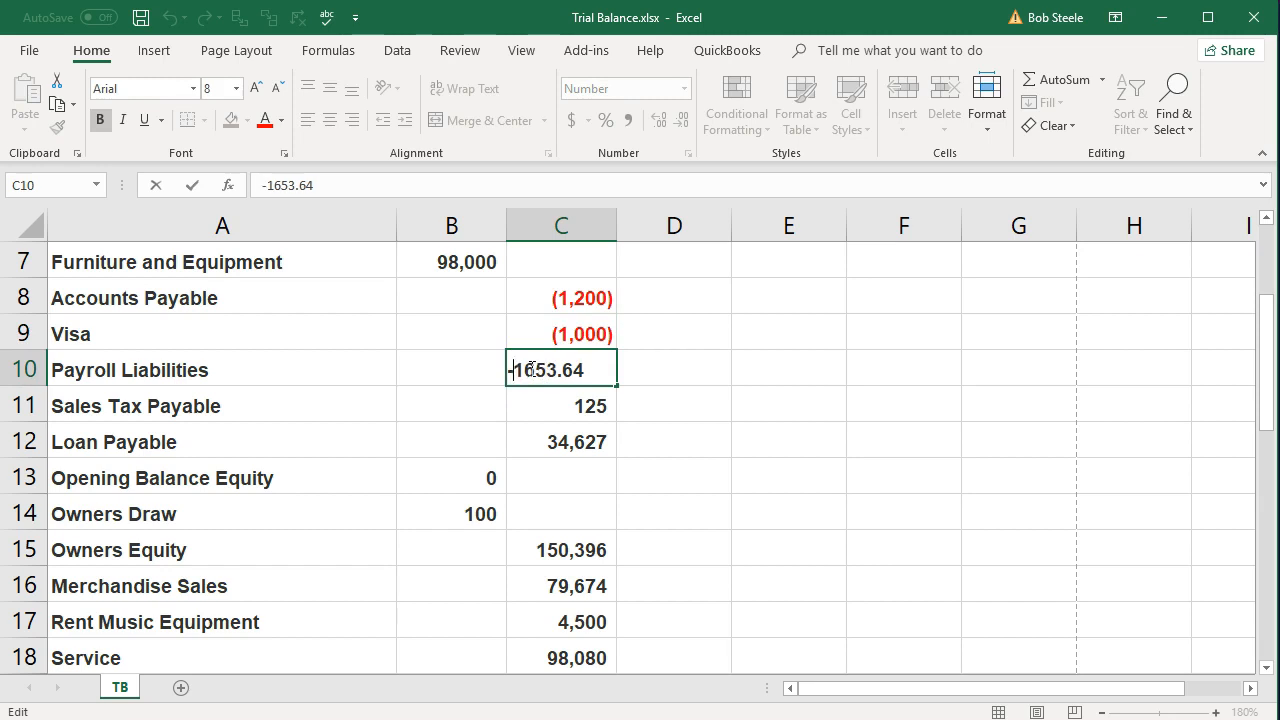
key("Return")
left_click(543, 404)
double_click(543, 404)
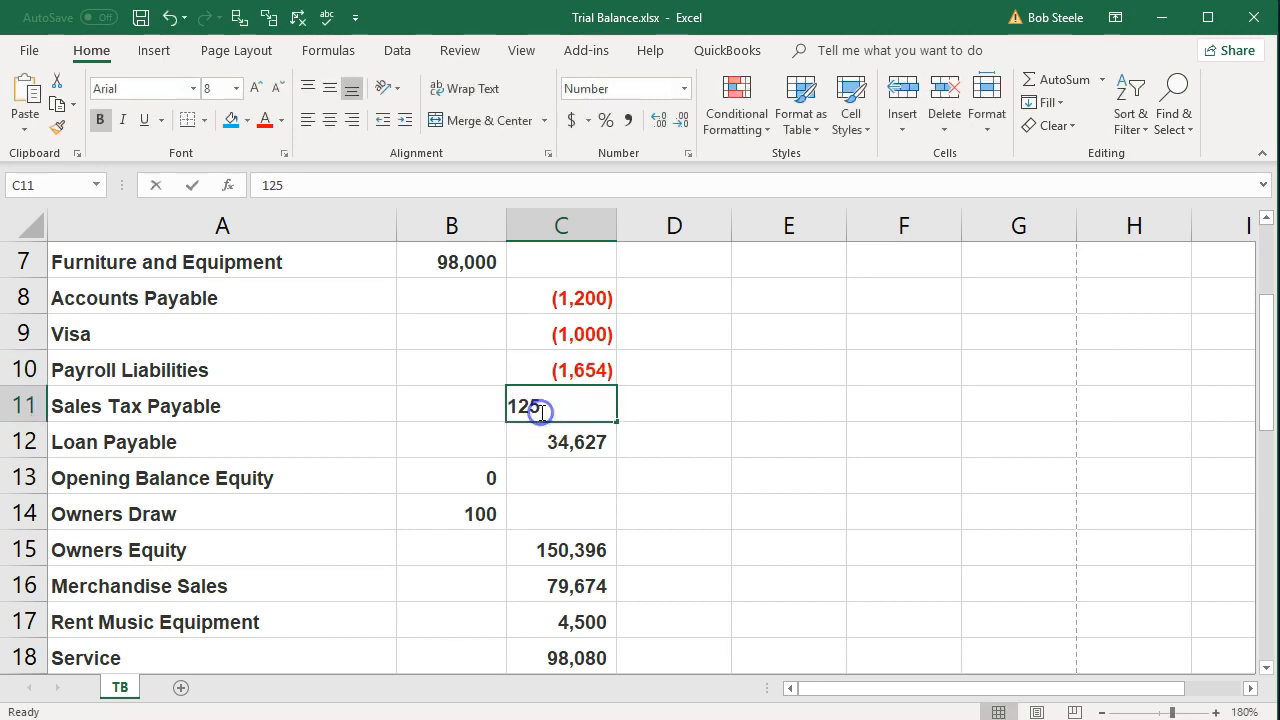
key("Home")
type("-")
key("Return")
- Change the Loan Payable credit in C12 to -34627
left_click(531, 441)
double_click(531, 441)
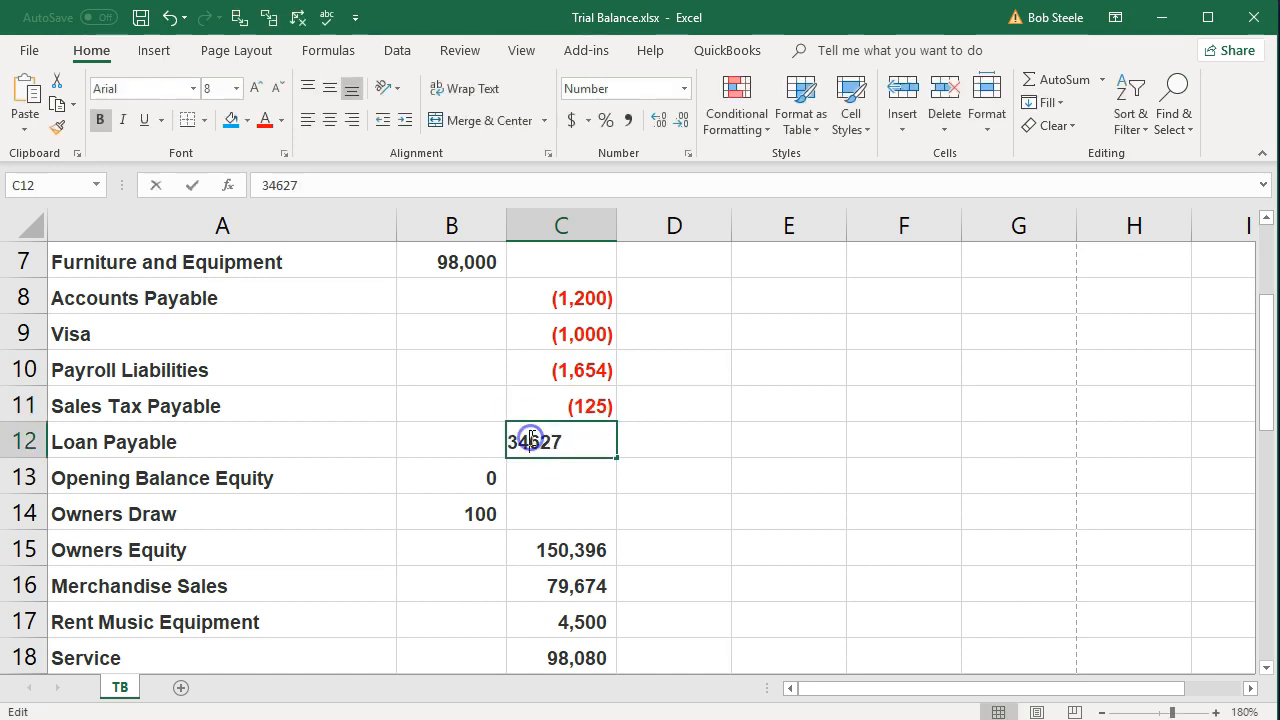
left_click(510, 441)
type("-")
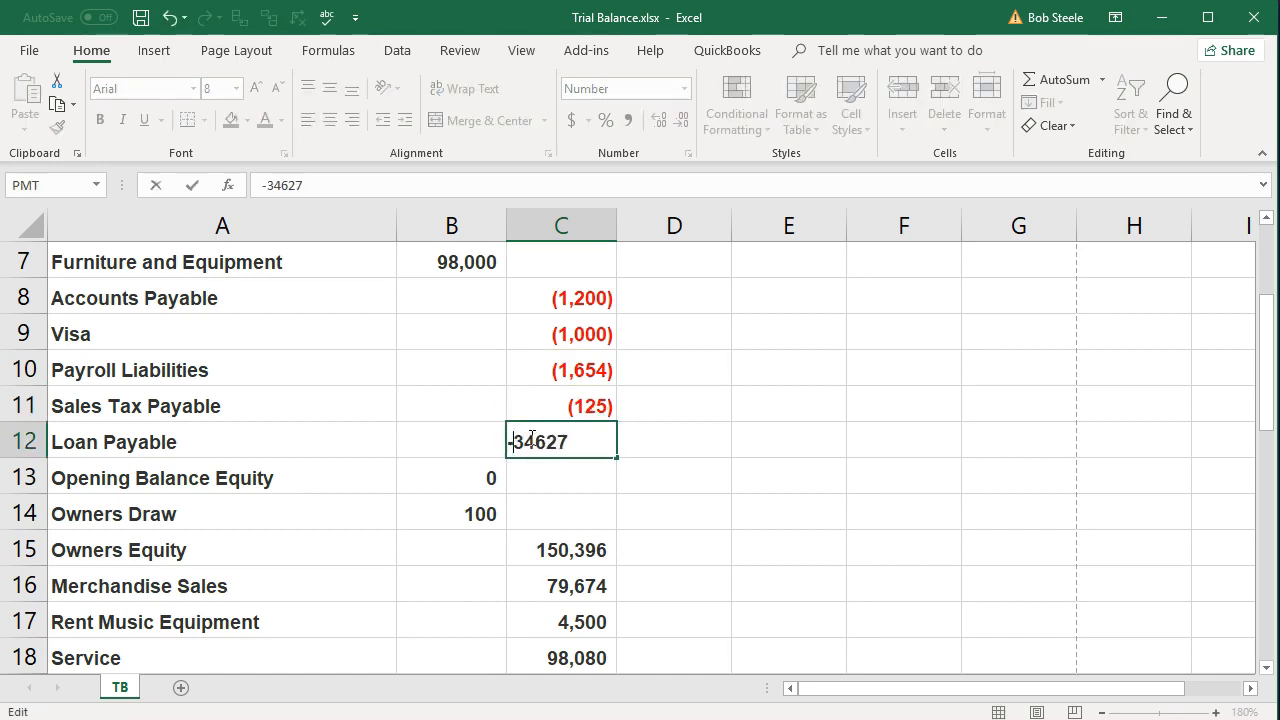
key("Return")
- Make the Owners Equity credit in C15 negative and change the Merchandise Sales credit in C16 to -79674.4
scroll(529, 517, "down", 2)
double_click(530, 335)
type("-")
left_click(522, 370)
double_click(522, 370)
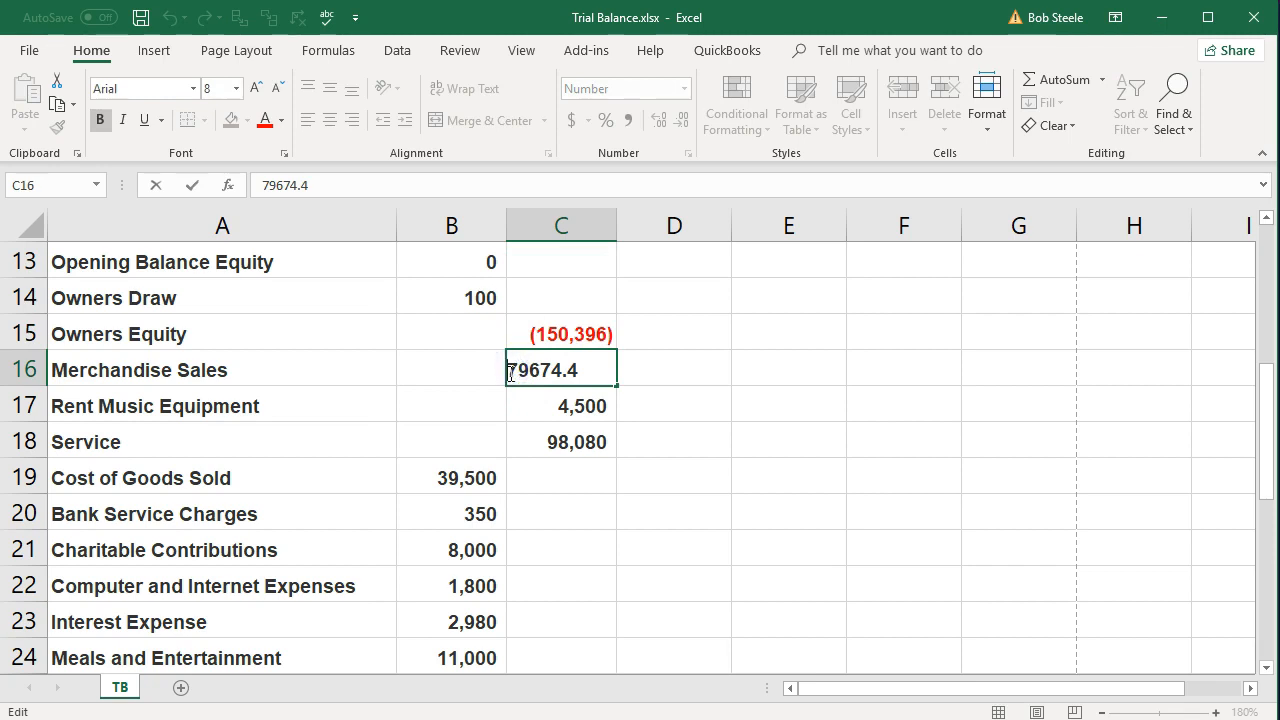
type("-")
key("Return")
- Change the Rent Music Equipment credit in C17 to -4500 and the Service credit in C18 to -98080
double_click(510, 400)
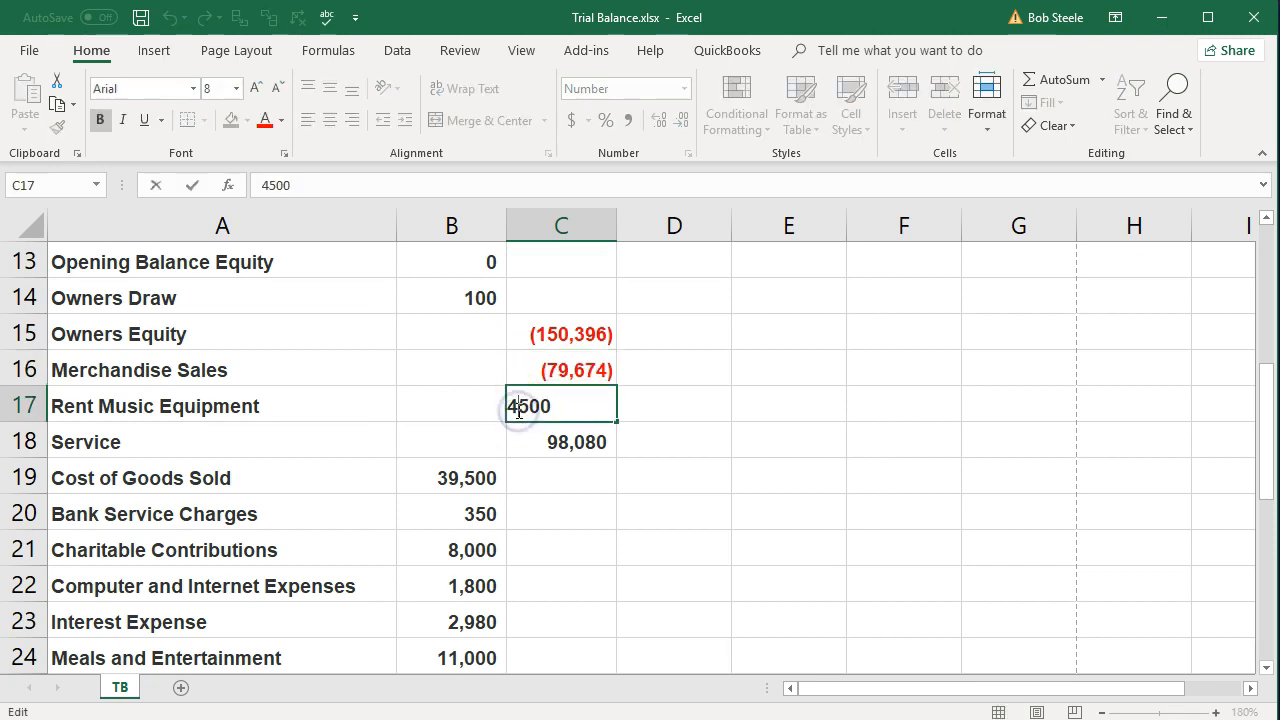
type("-")
key("Return")
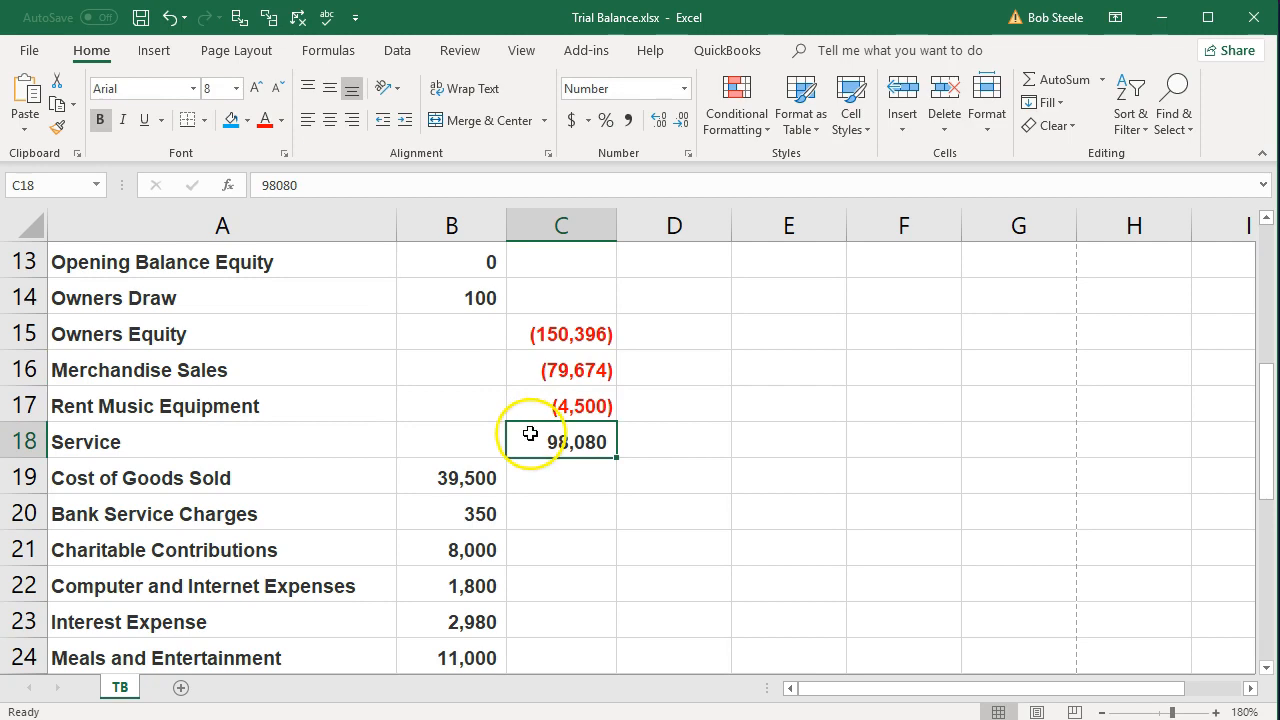
double_click(530, 441)
left_click(508, 437)
type("-")
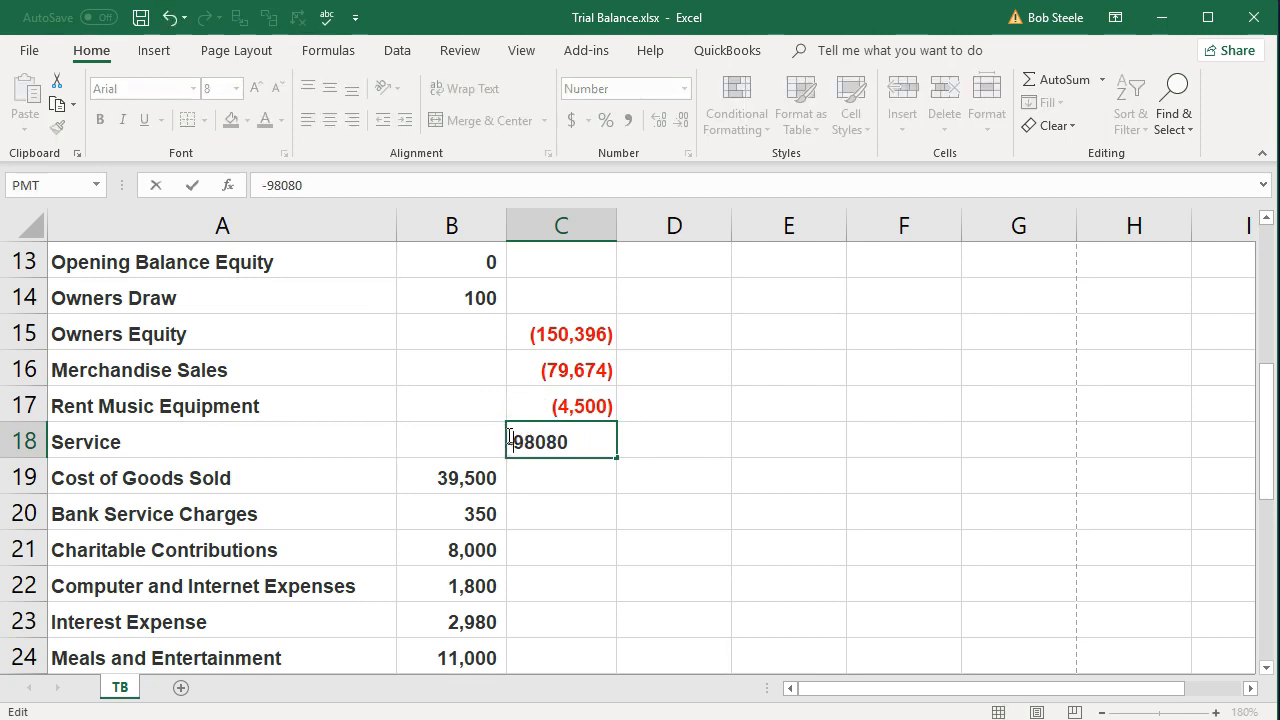
key("Return")
- Change the Rent Expense credit in C30 to -40500
scroll(595, 481, "up", 4)
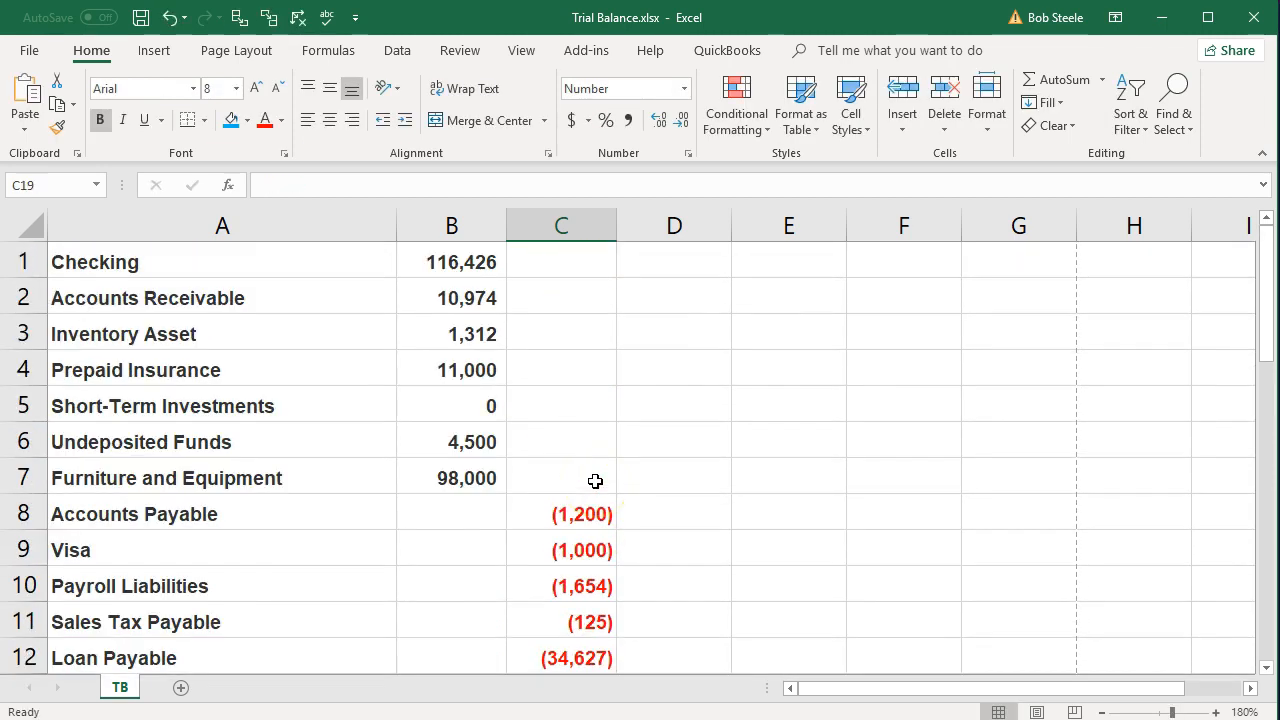
left_click(590, 473)
scroll(590, 473, "down", 6)
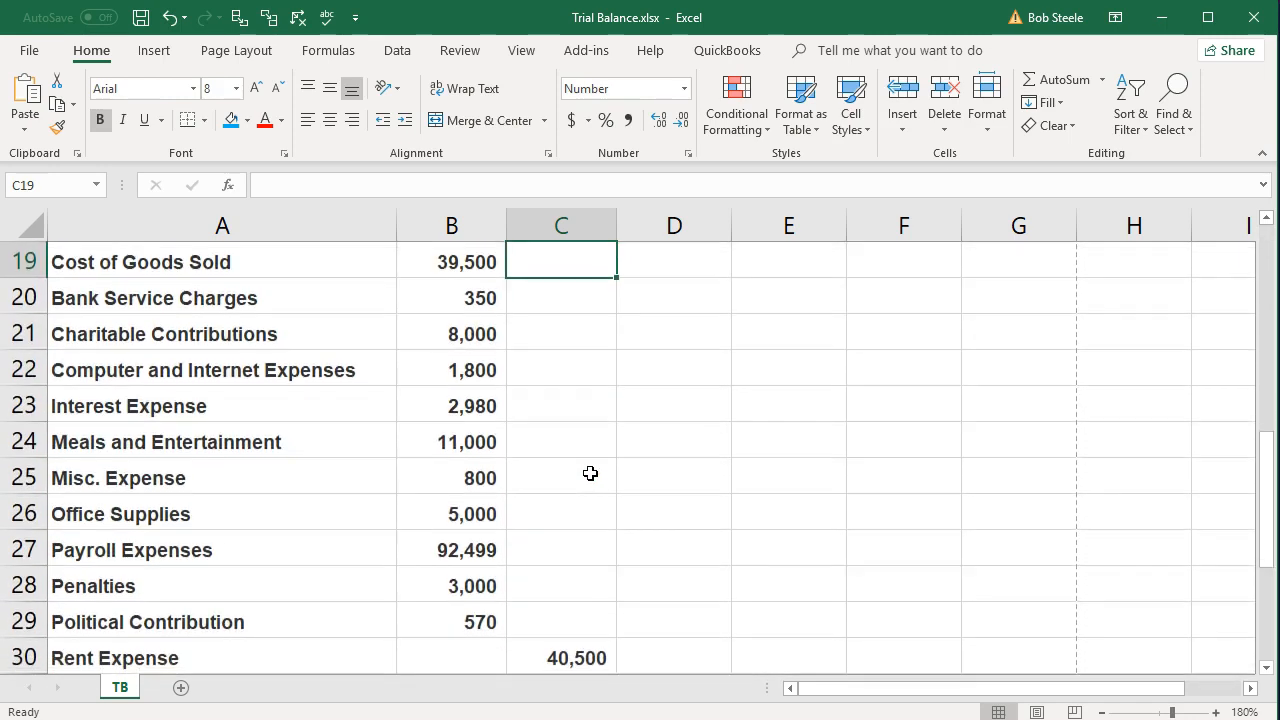
scroll(588, 420, "down", 2)
left_click(545, 447)
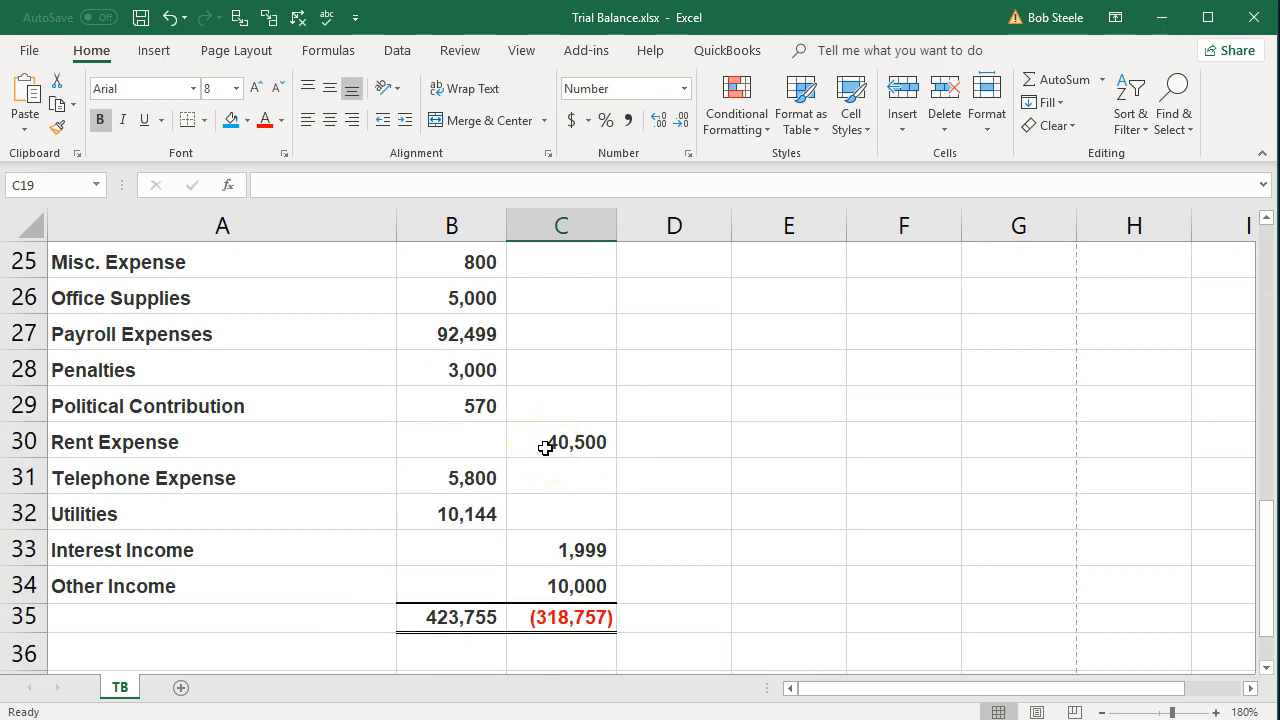
double_click(545, 447)
left_click(512, 442)
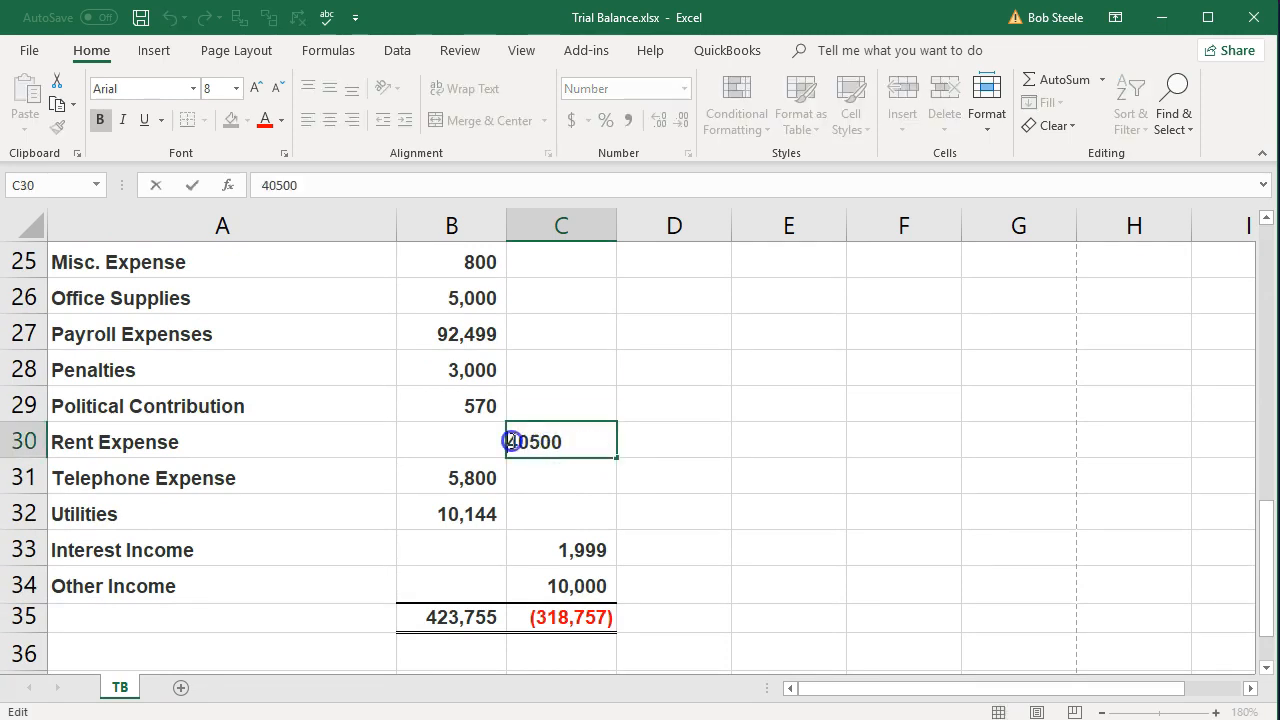
type("-")
key("Return")
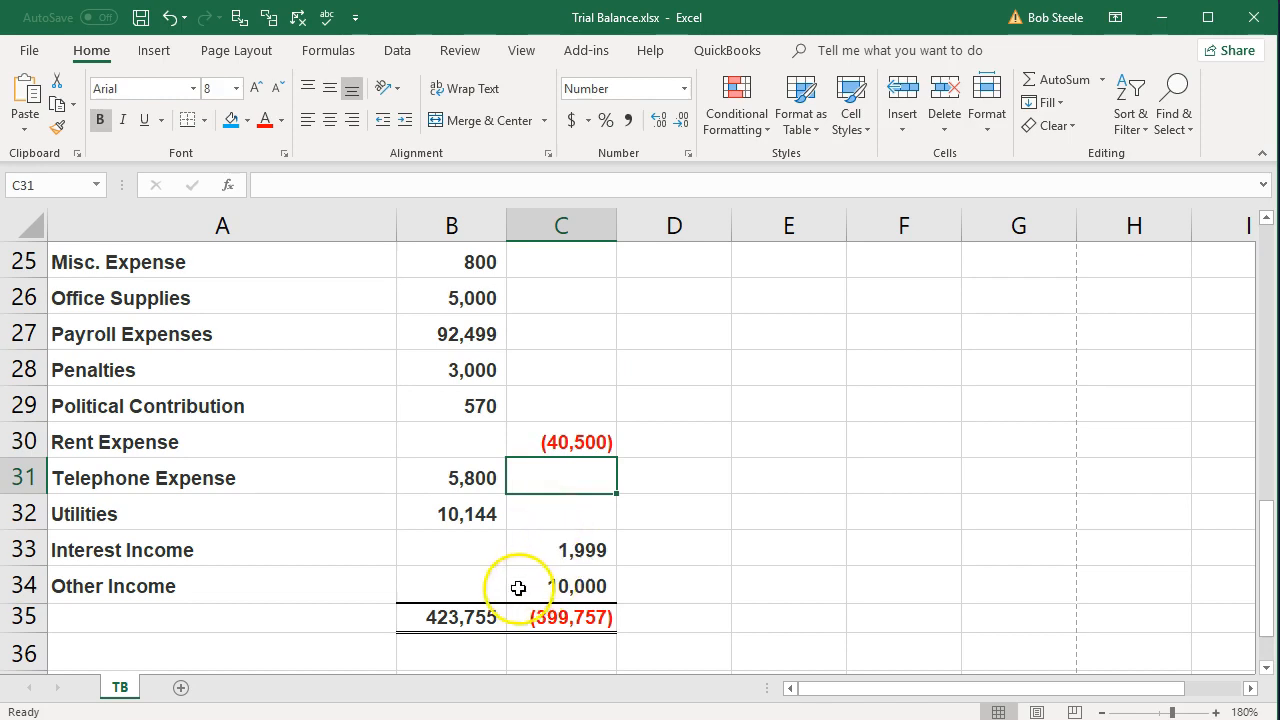
- Change the Interest Income credit in C33 to -1999 and the Other Income credit in C34 to -10000
left_click(480, 617)
key("Right")
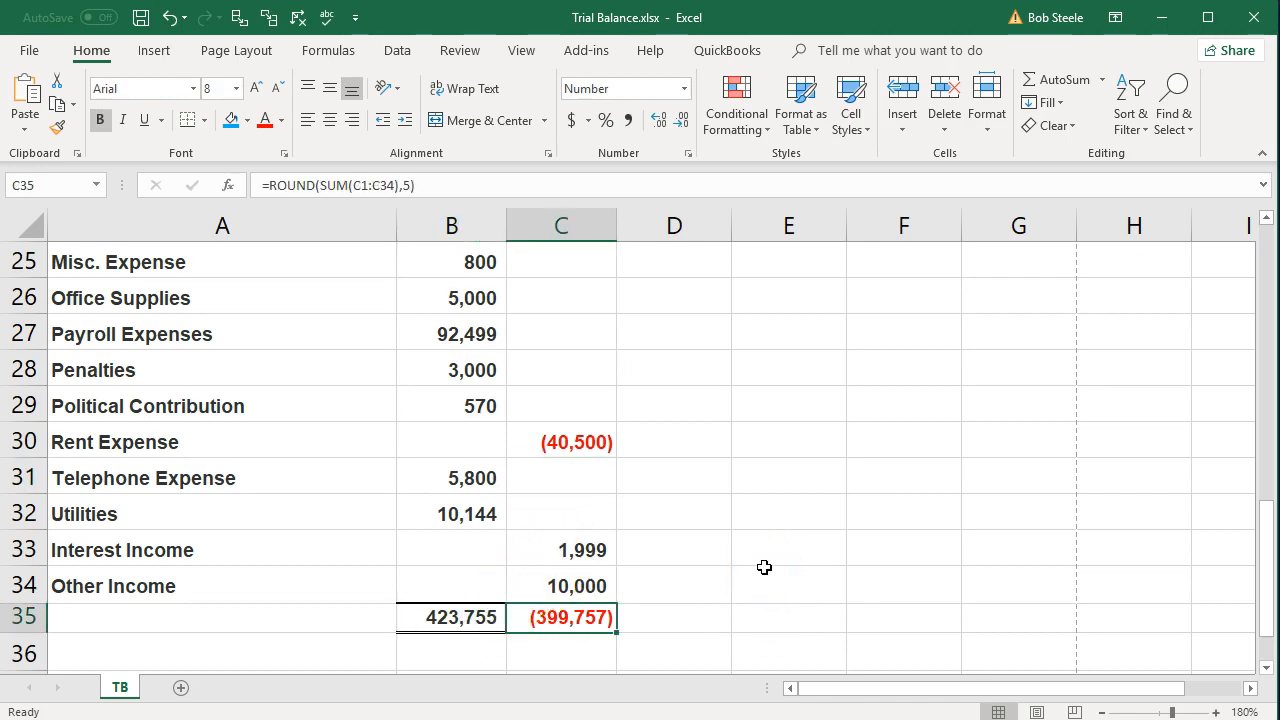
double_click(555, 550)
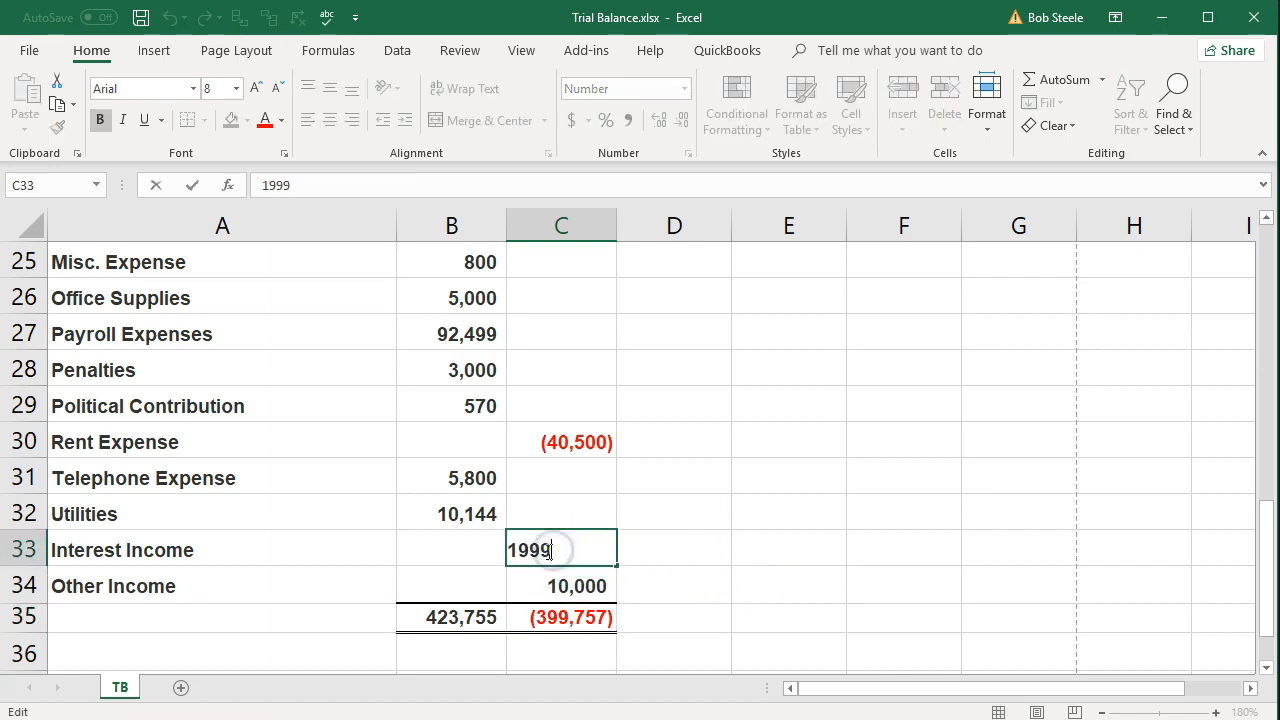
type("-")
key("Return")
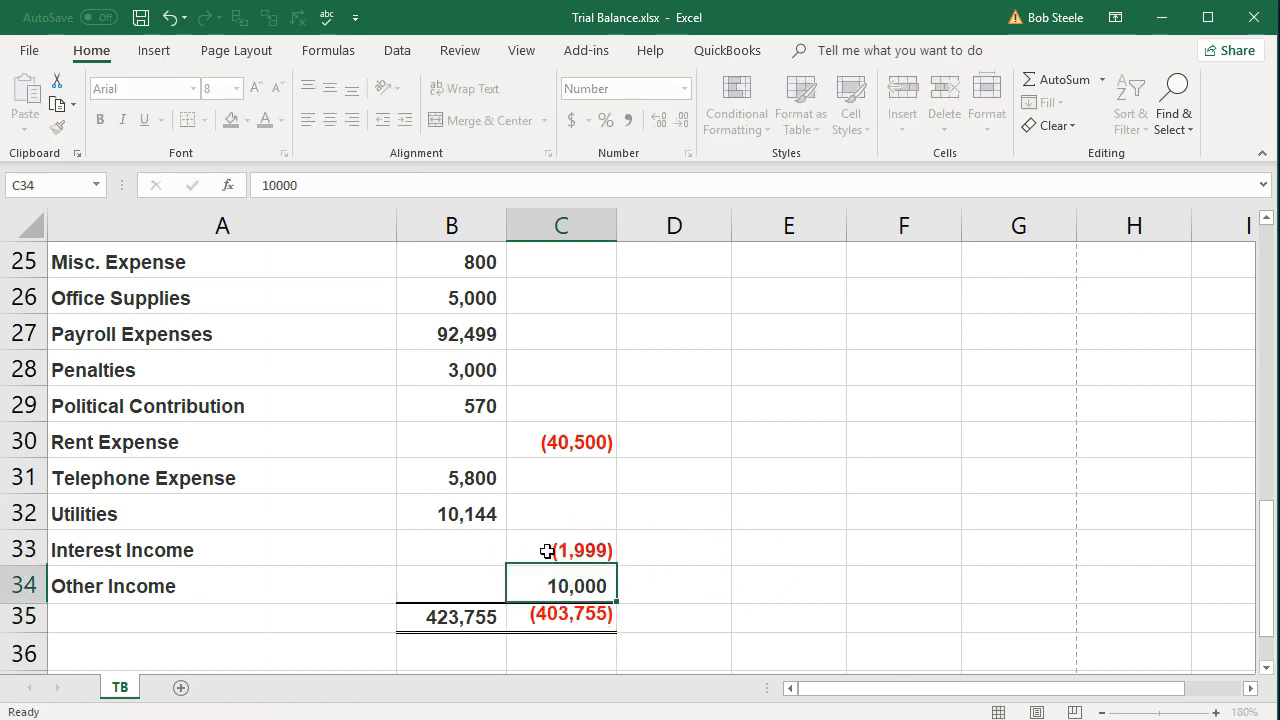
double_click(535, 582)
type("-")
key("Return")
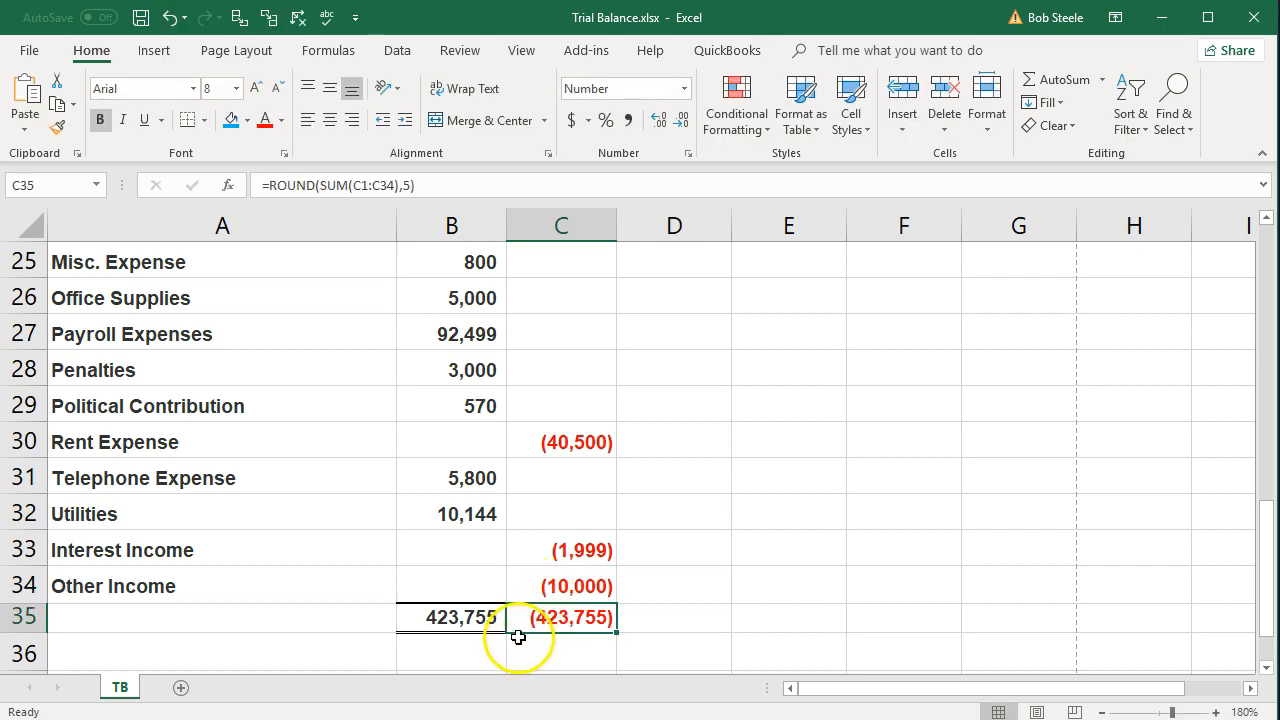
- Compare the debit and credit totals in row 35 and inspect the debit column's sum formula
left_click(486, 612)
key("Right")
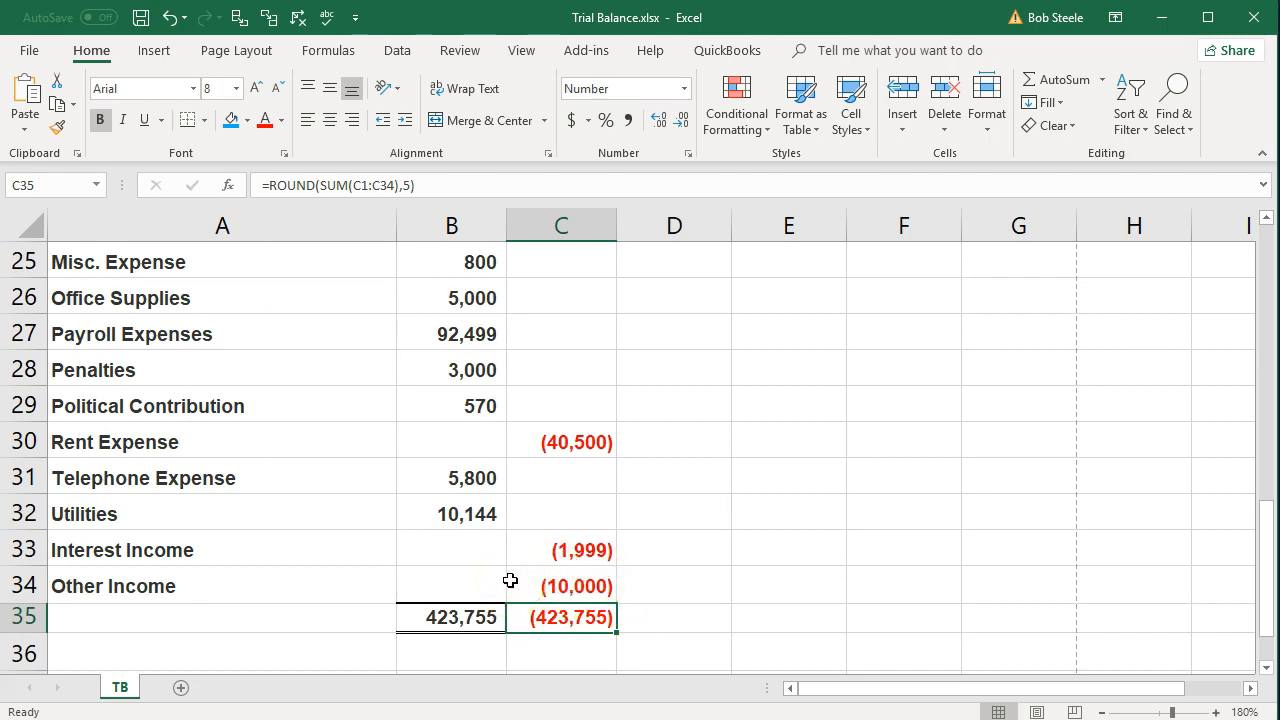
double_click(460, 617)
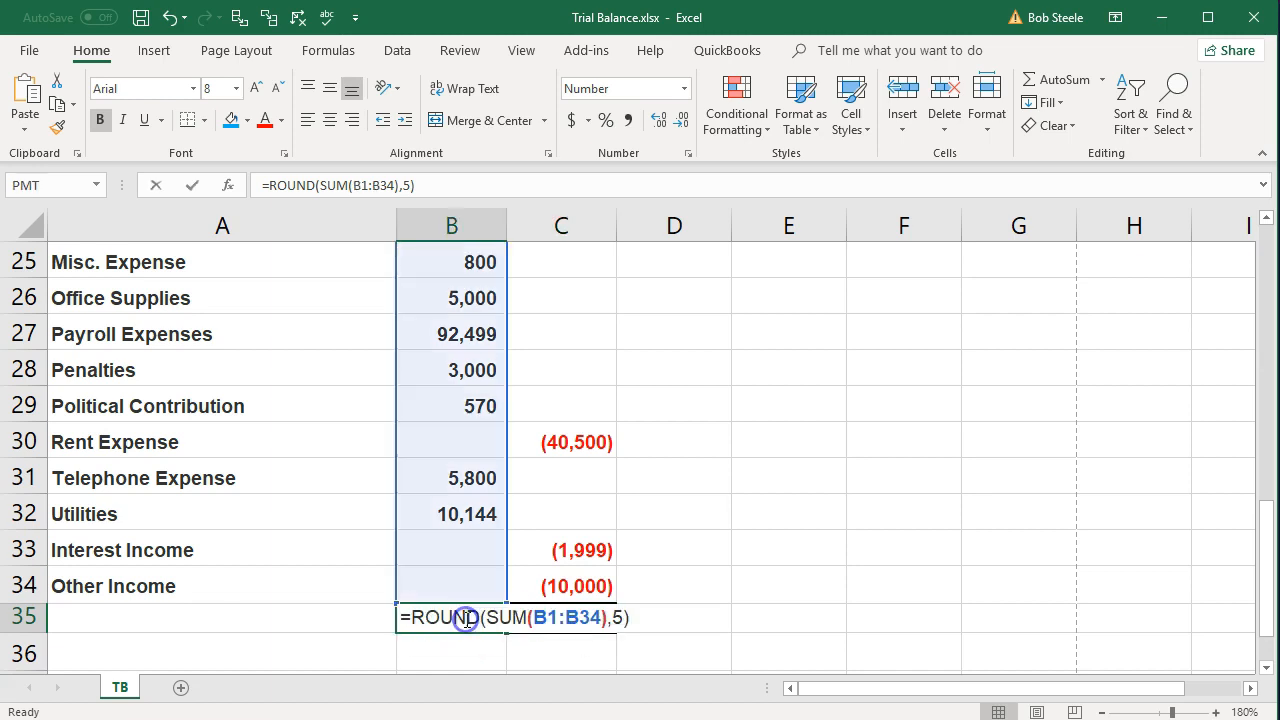
key("Return")
left_click(457, 617)
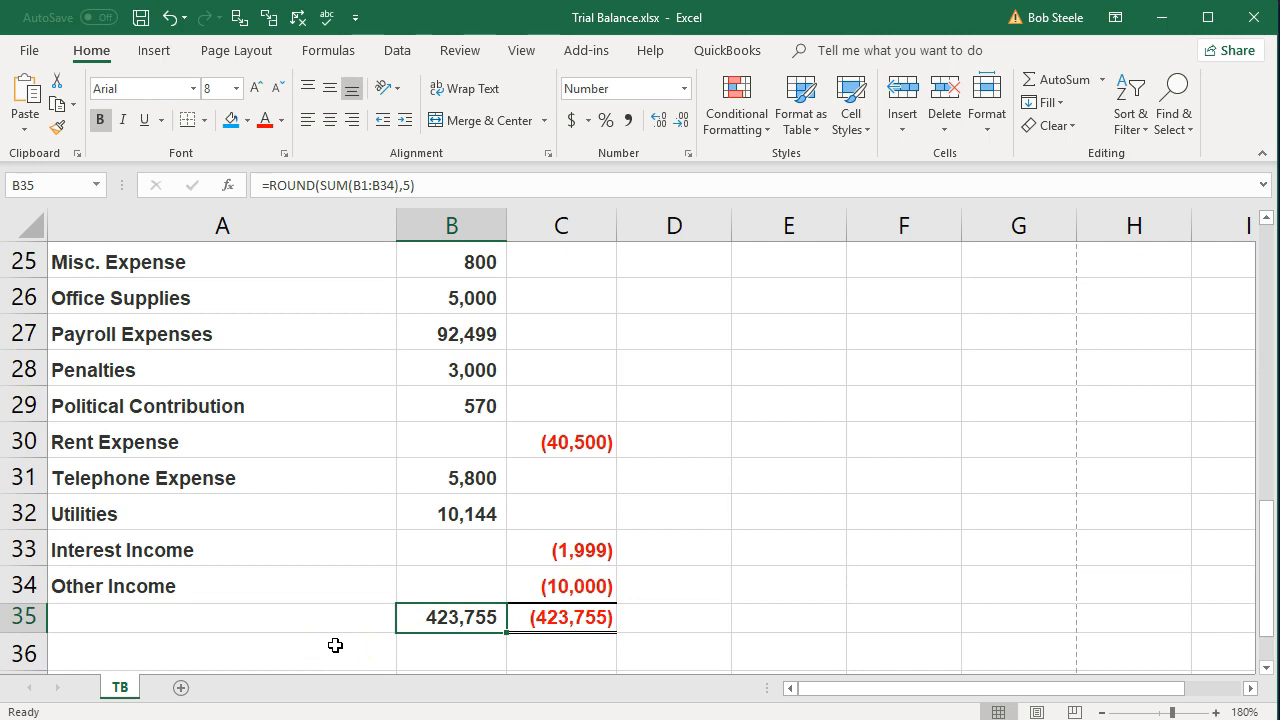
scroll(335, 645, "up", 8)
scroll(335, 645, "down", 1)
scroll(335, 645, "down", 1)
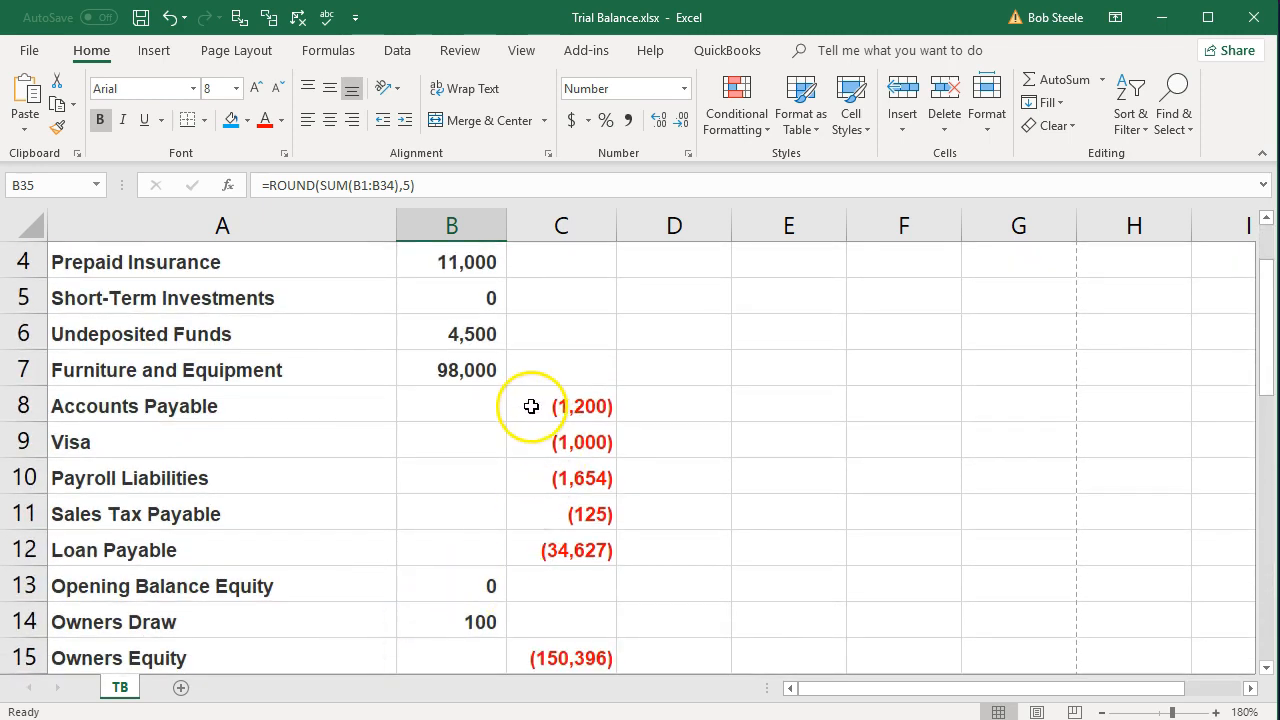
left_click_drag(531, 406, 545, 651)
scroll(530, 580, "down", 1)
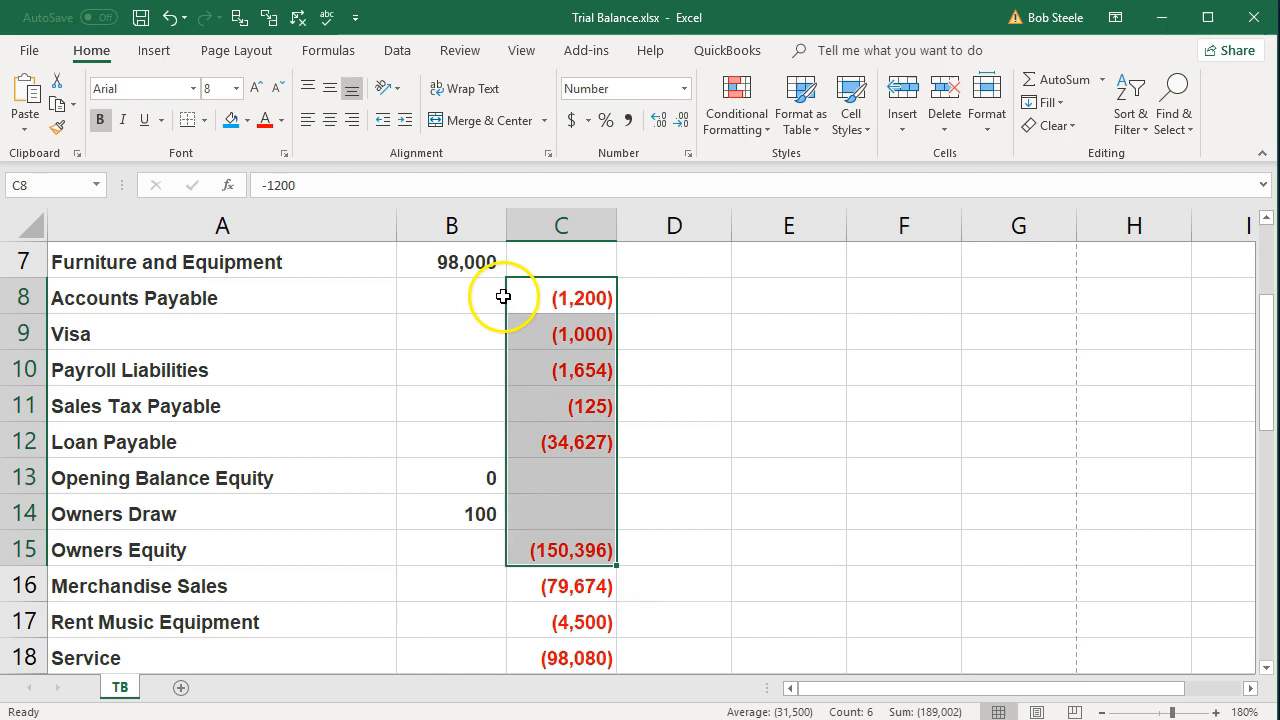
left_click_drag(504, 297, 494, 305)
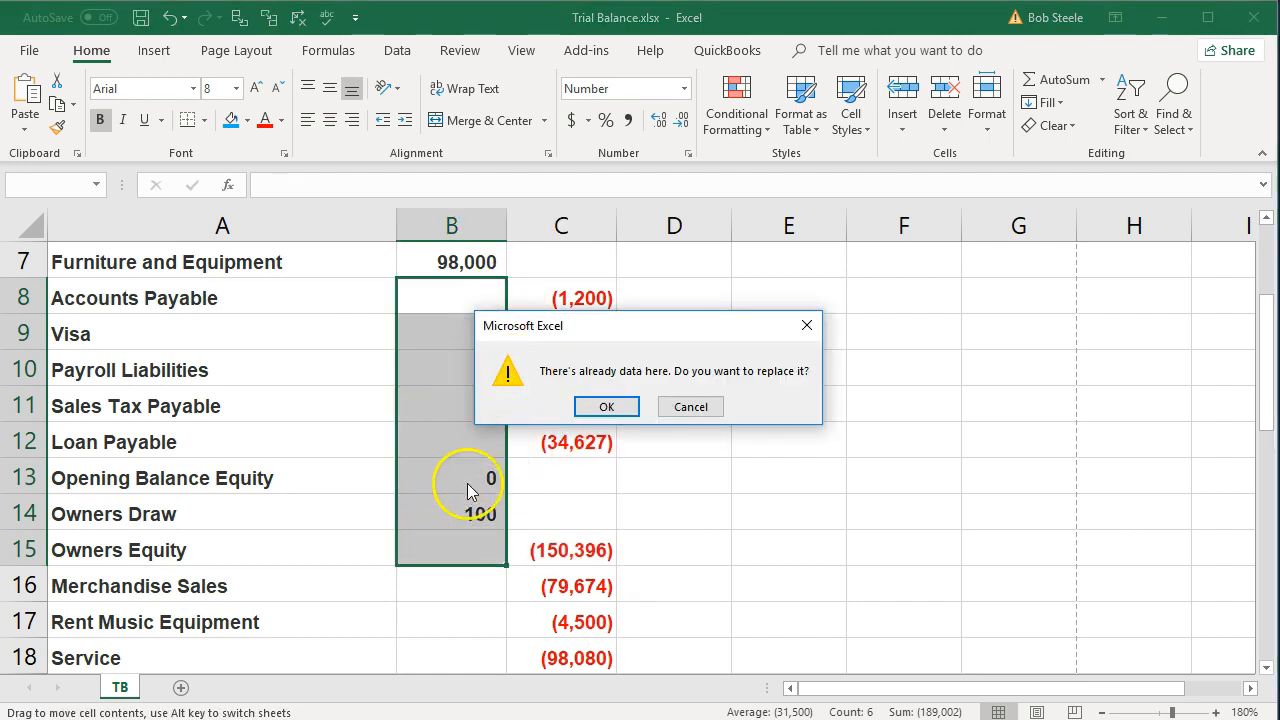
left_click(691, 407)
- Move the liability credits in C8:C12 into B8:B12, undoing the first move and redoing it as a cut and paste
left_click_drag(549, 298, 573, 440)
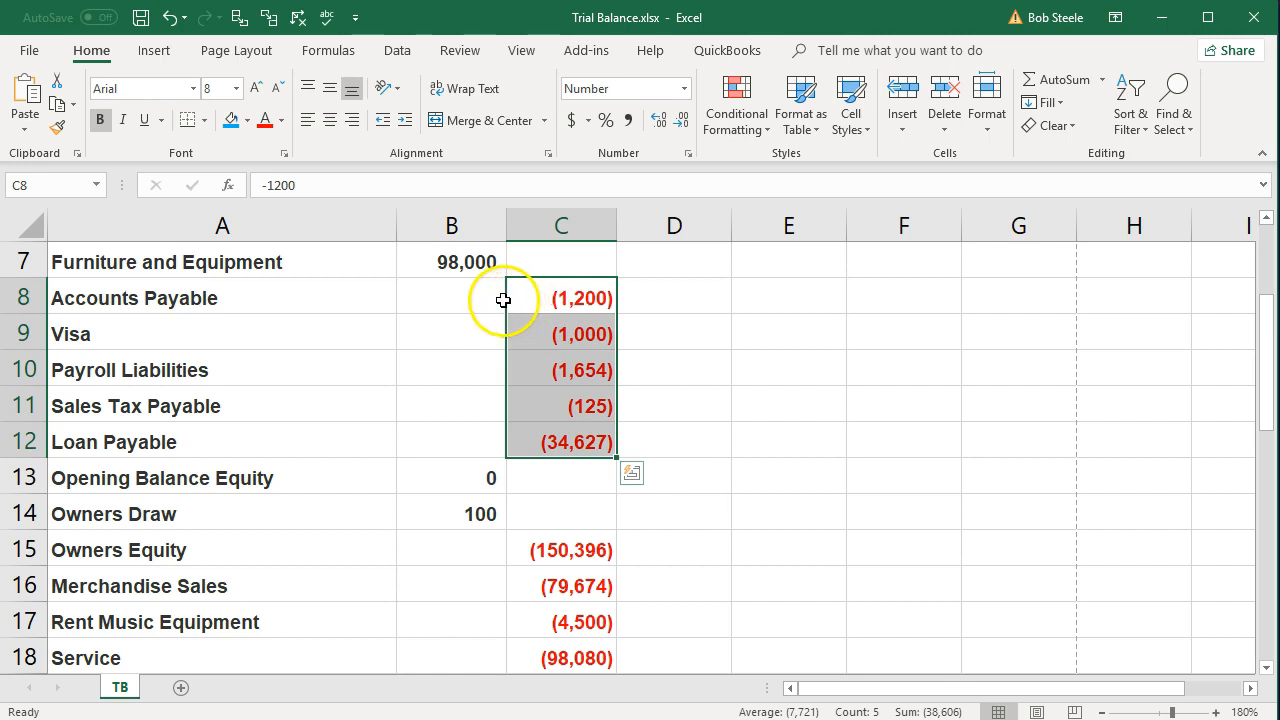
left_click_drag(508, 302, 482, 305)
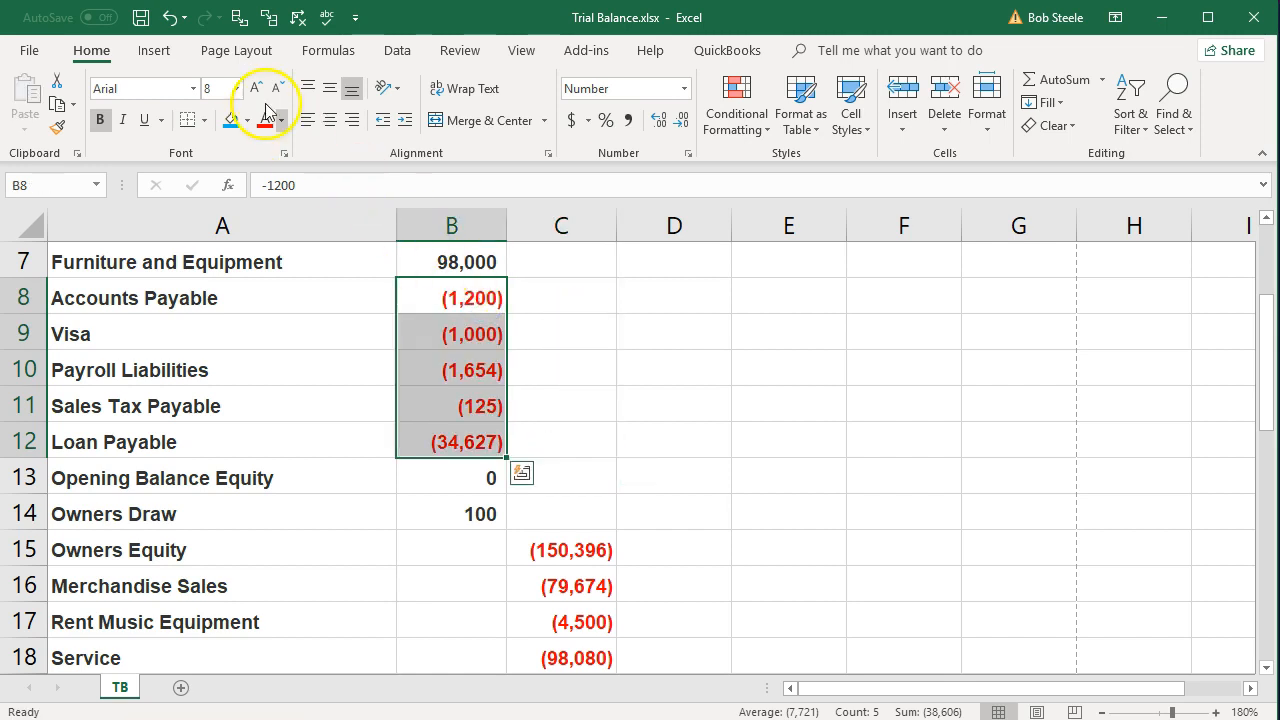
left_click(169, 22)
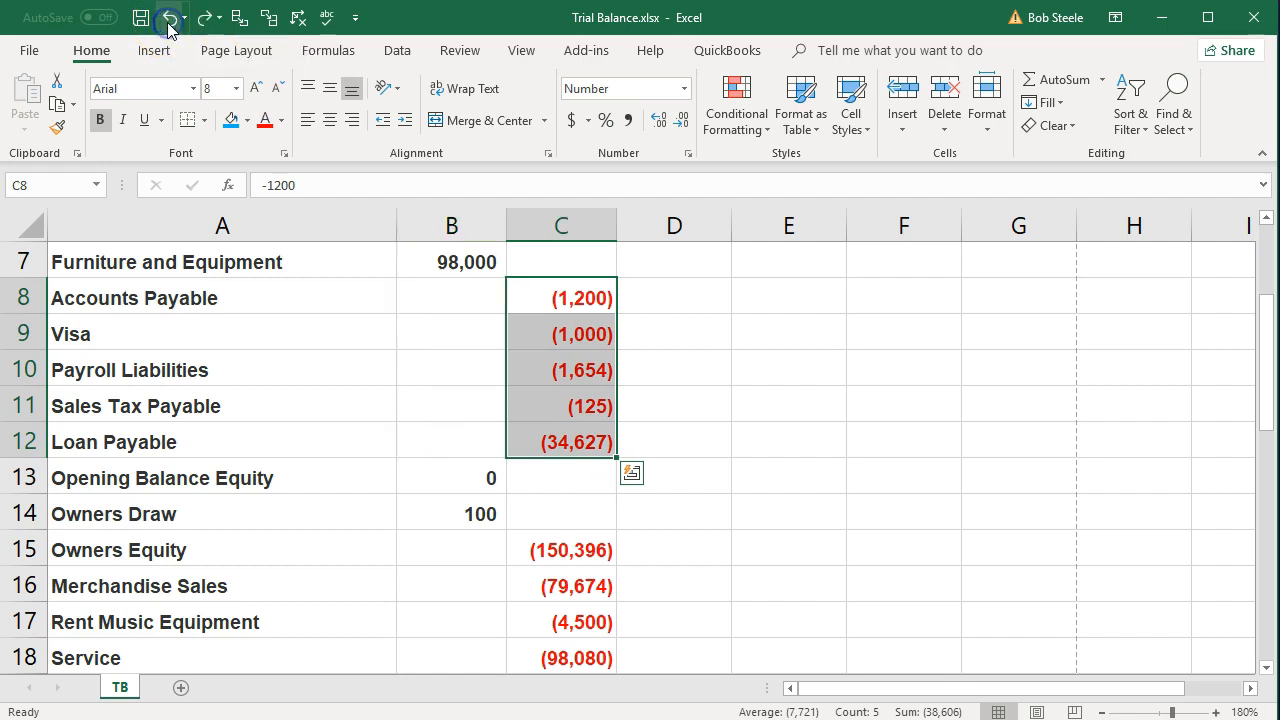
right_click(526, 307)
left_click(543, 317)
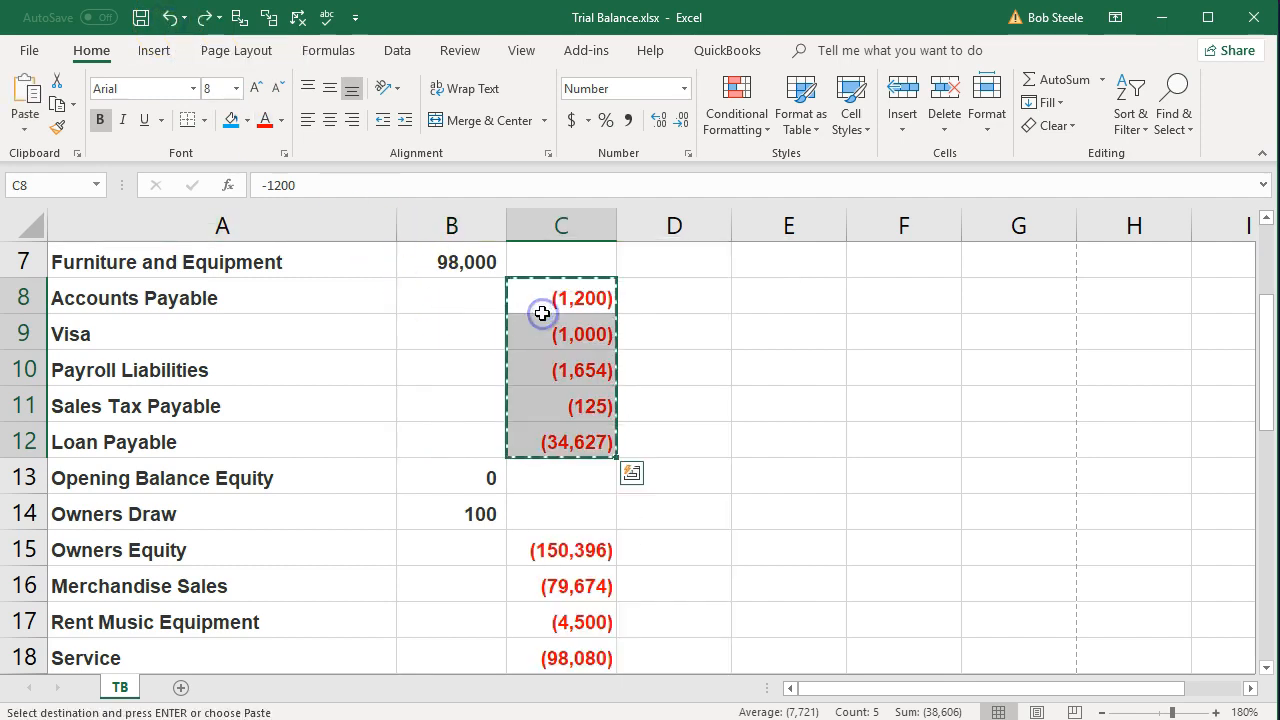
left_click(467, 291)
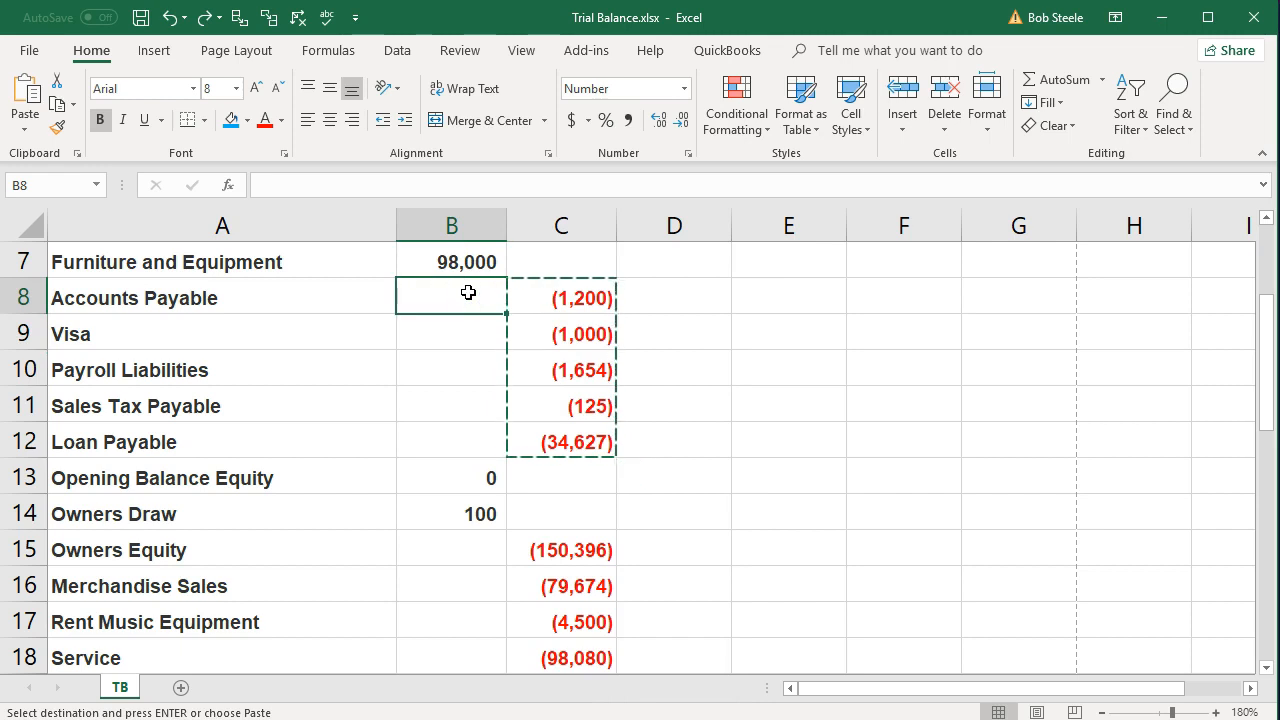
right_click(468, 292)
left_click(509, 376)
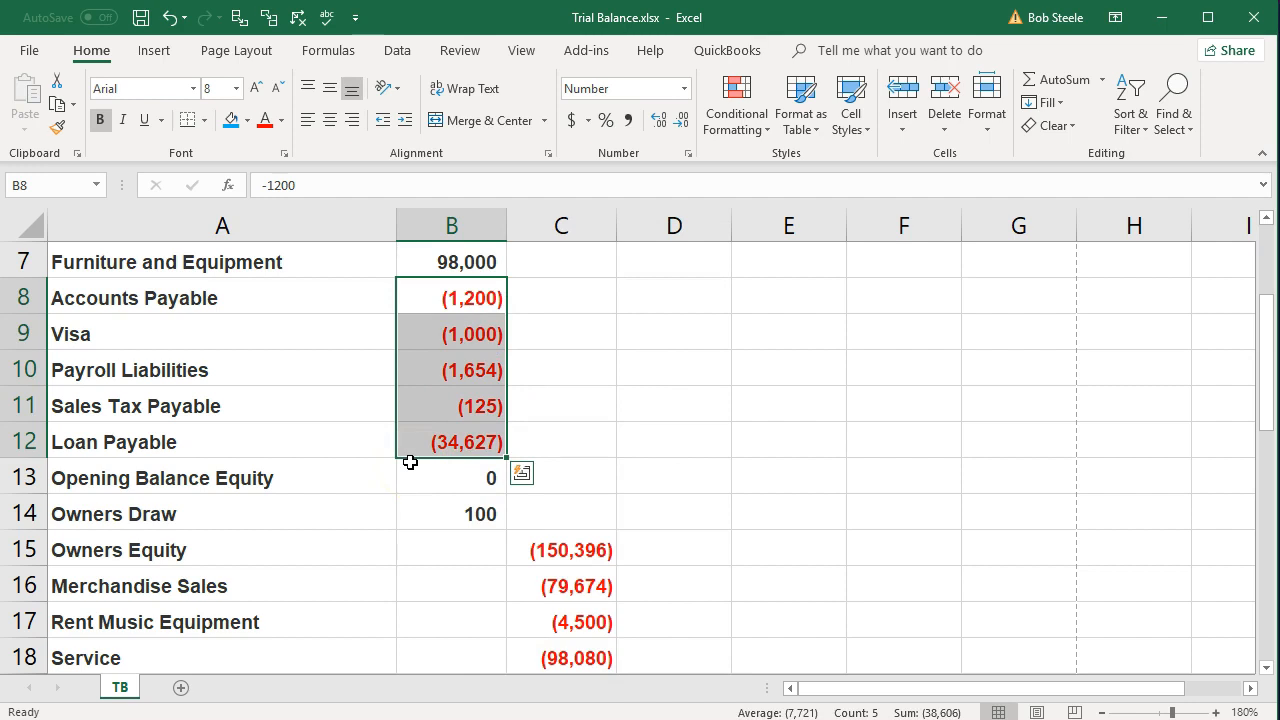
- Move the Owners Equity, Merchandise Sales, Rent Music Equipment and Service credits from C15:C18 into B15:B18
scroll(410, 462, "down", 2)
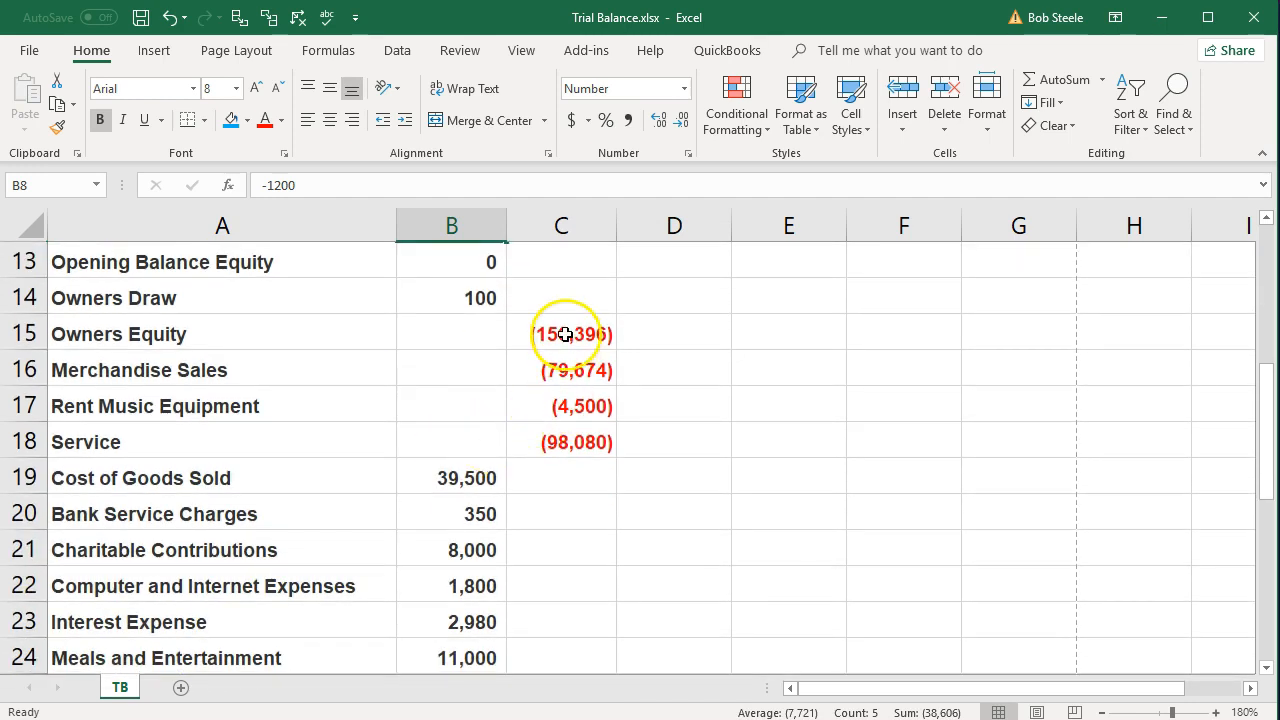
left_click_drag(565, 333, 571, 434)
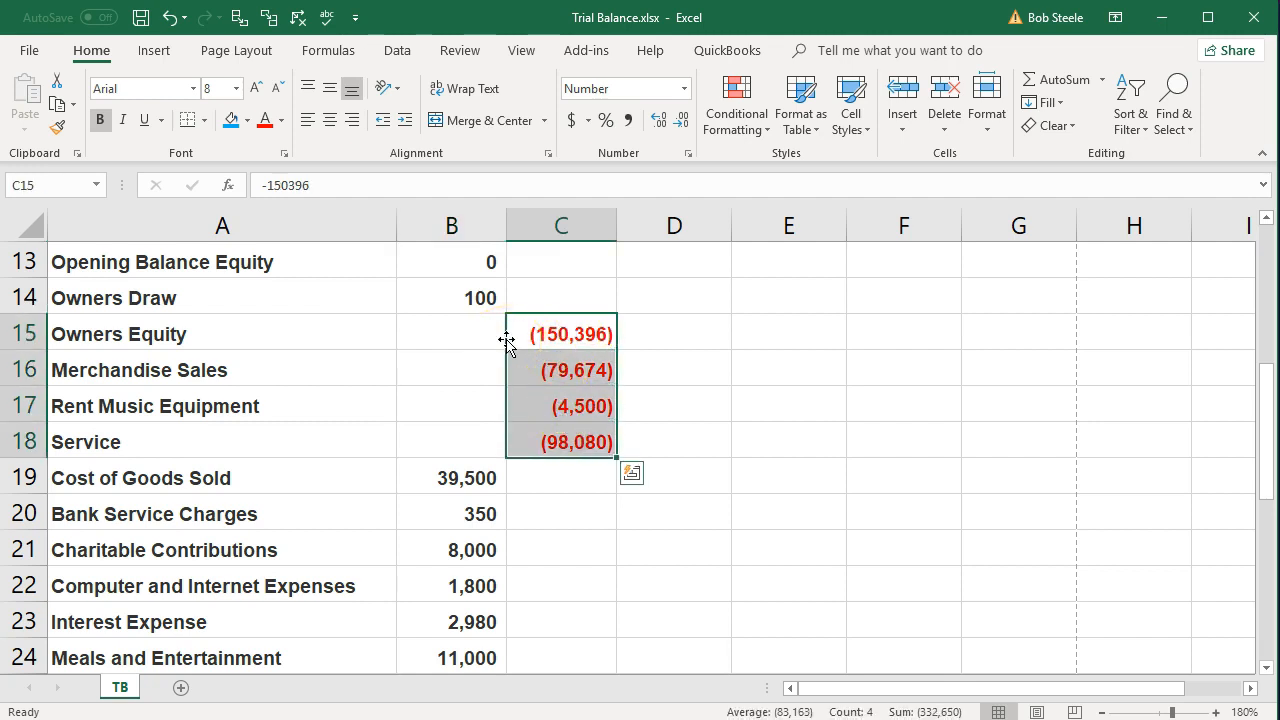
left_click_drag(506, 341, 472, 348)
- Move the Rent Expense credit from C30 and the income credits from C33:C34 into column B, and inspect the total formula in B35
scroll(420, 502, "down", 3)
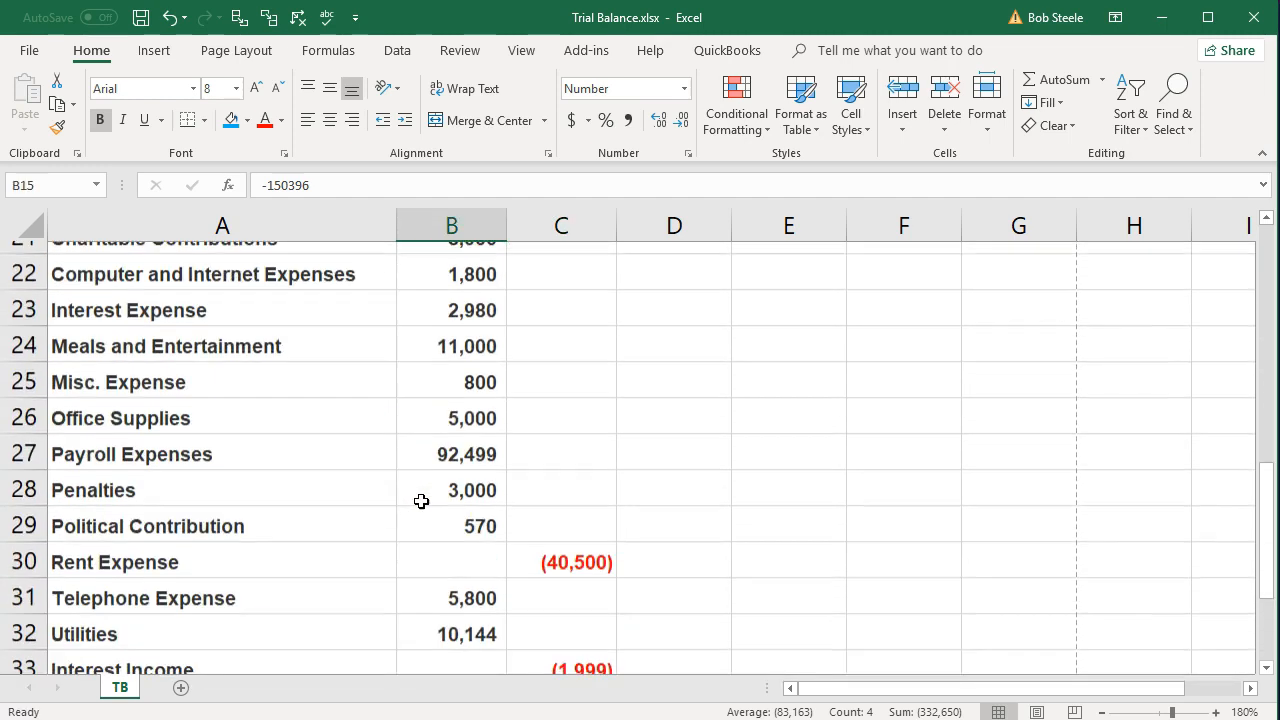
scroll(421, 501, "down", 1)
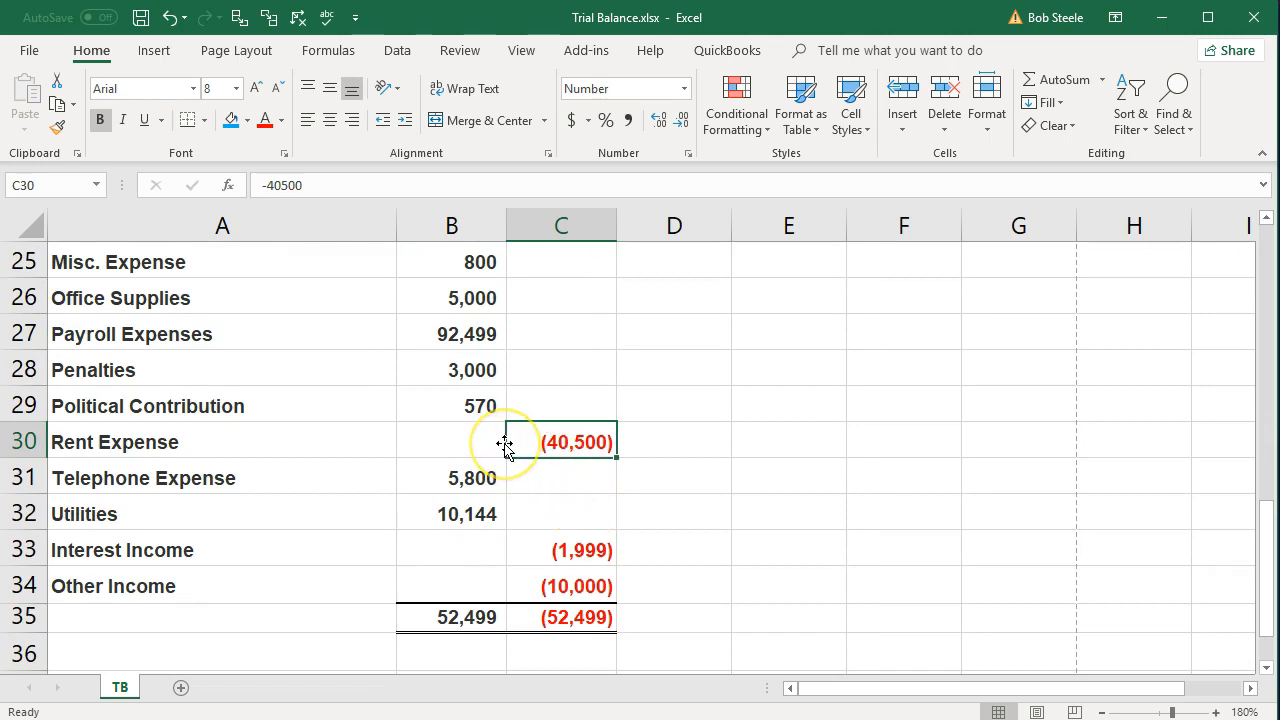
mouse_move(504, 445)
left_mouse_down()
mouse_move(491, 440)
mouse_move(562, 466)
mouse_move(488, 451)
left_mouse_up()
scroll(493, 442, "down", 1)
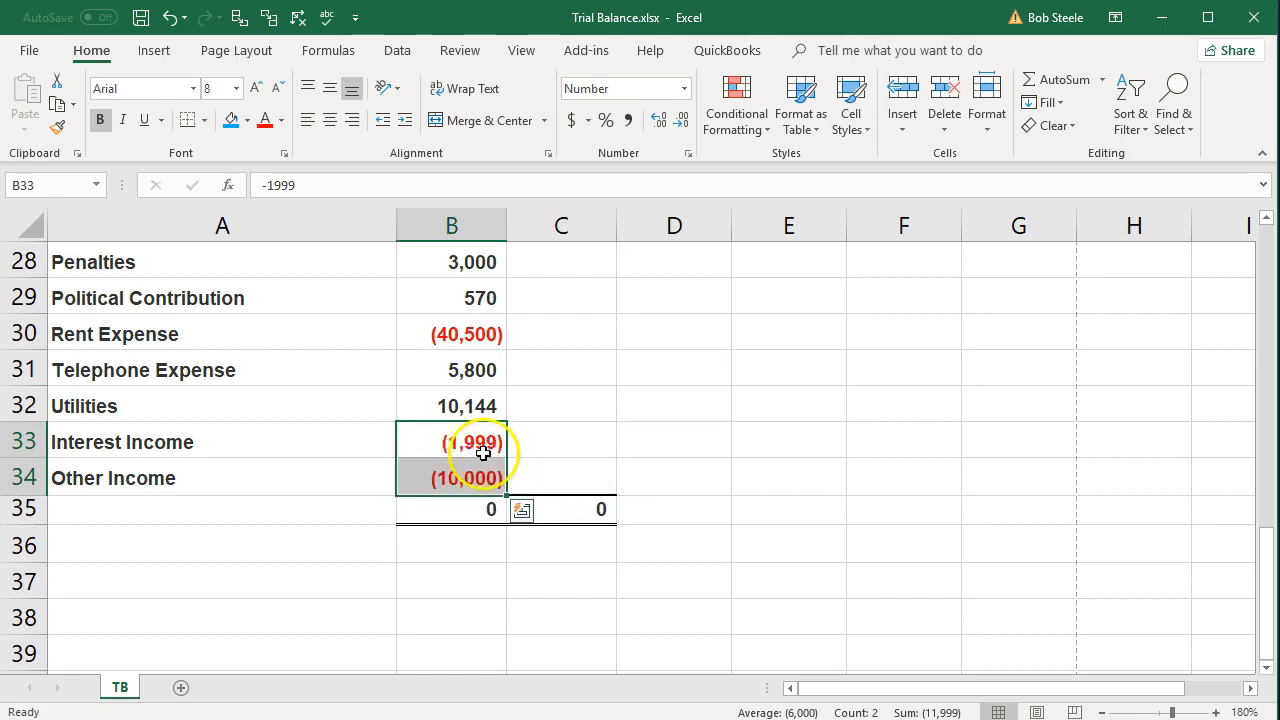
left_click(490, 509)
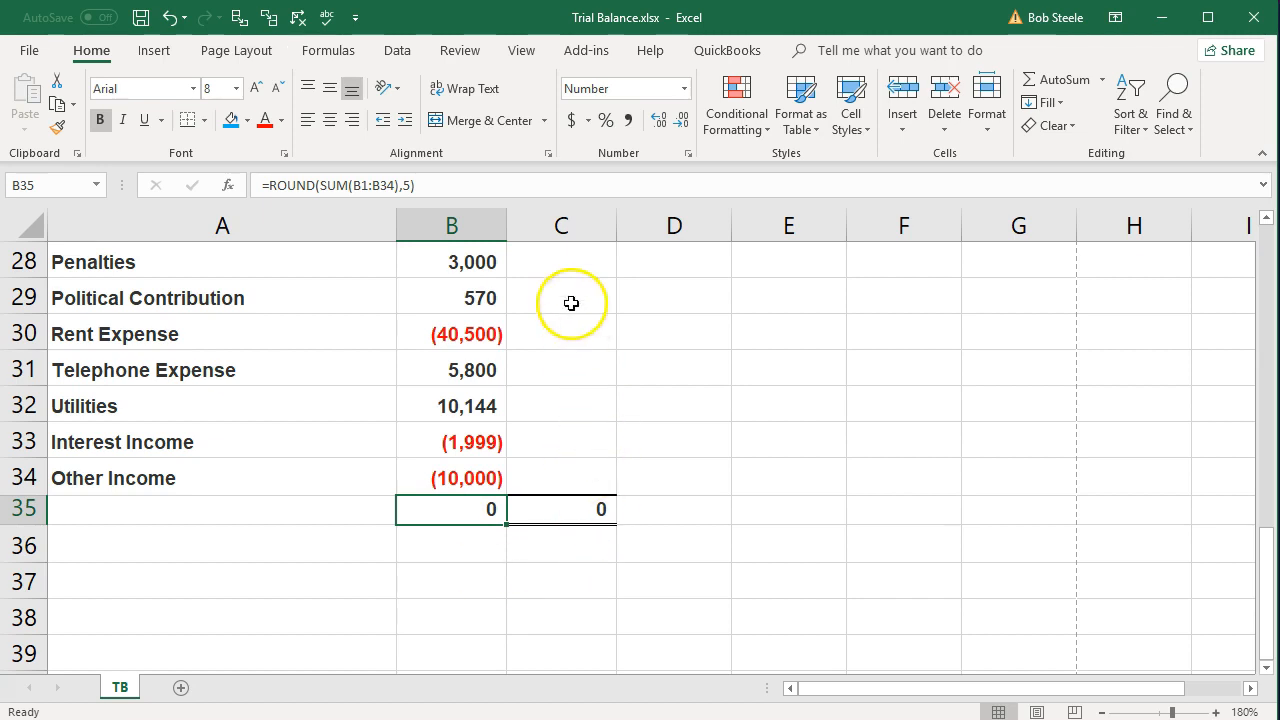
- Delete the emptied credit column C
left_click(565, 226)
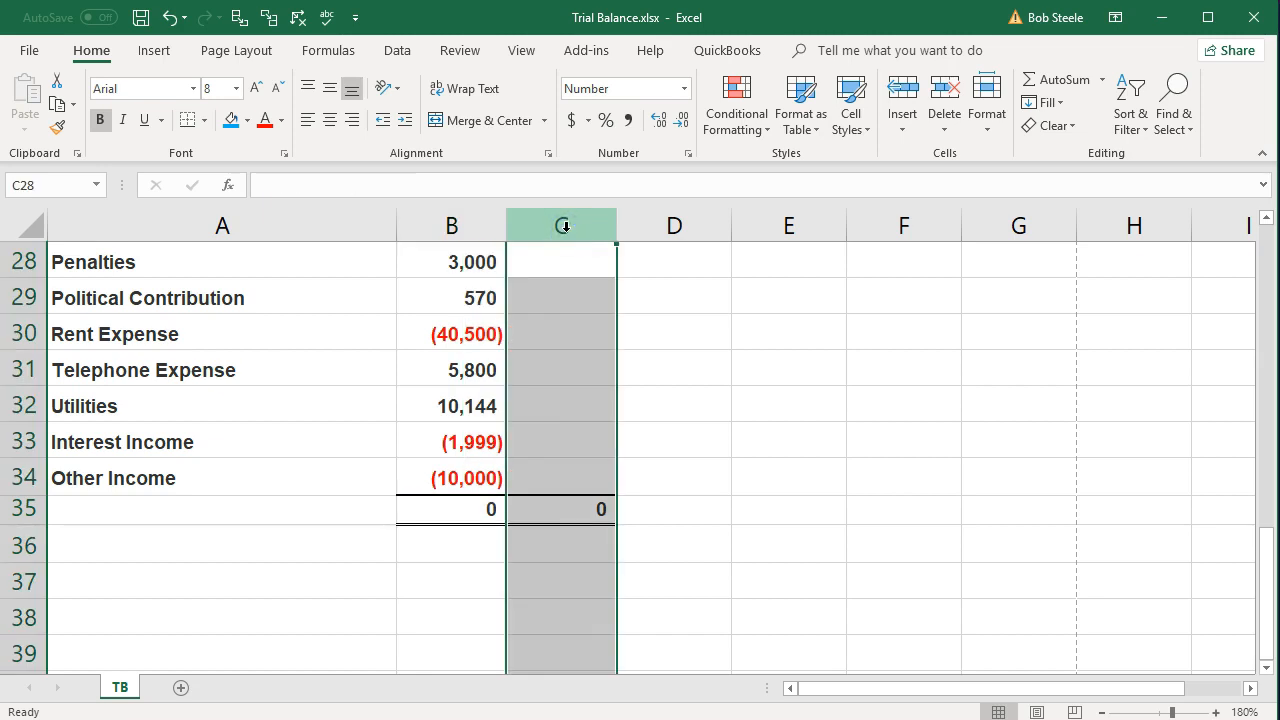
right_click(573, 297)
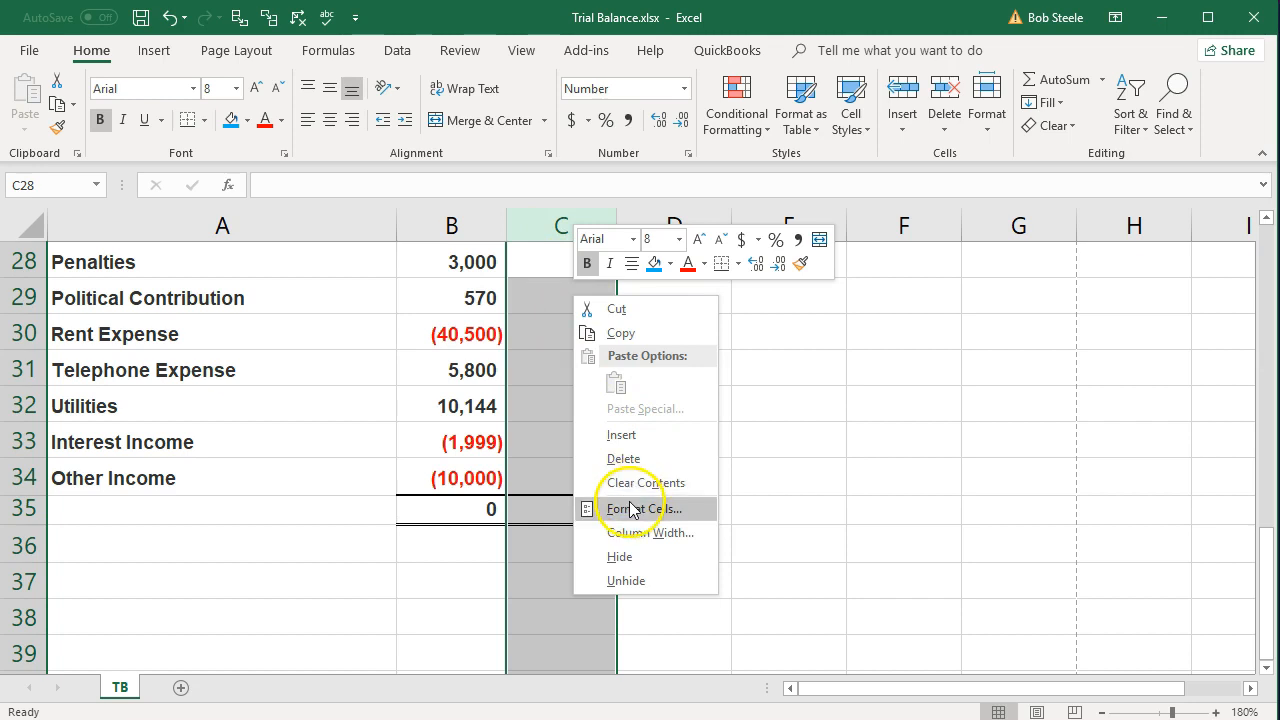
left_click(623, 458)
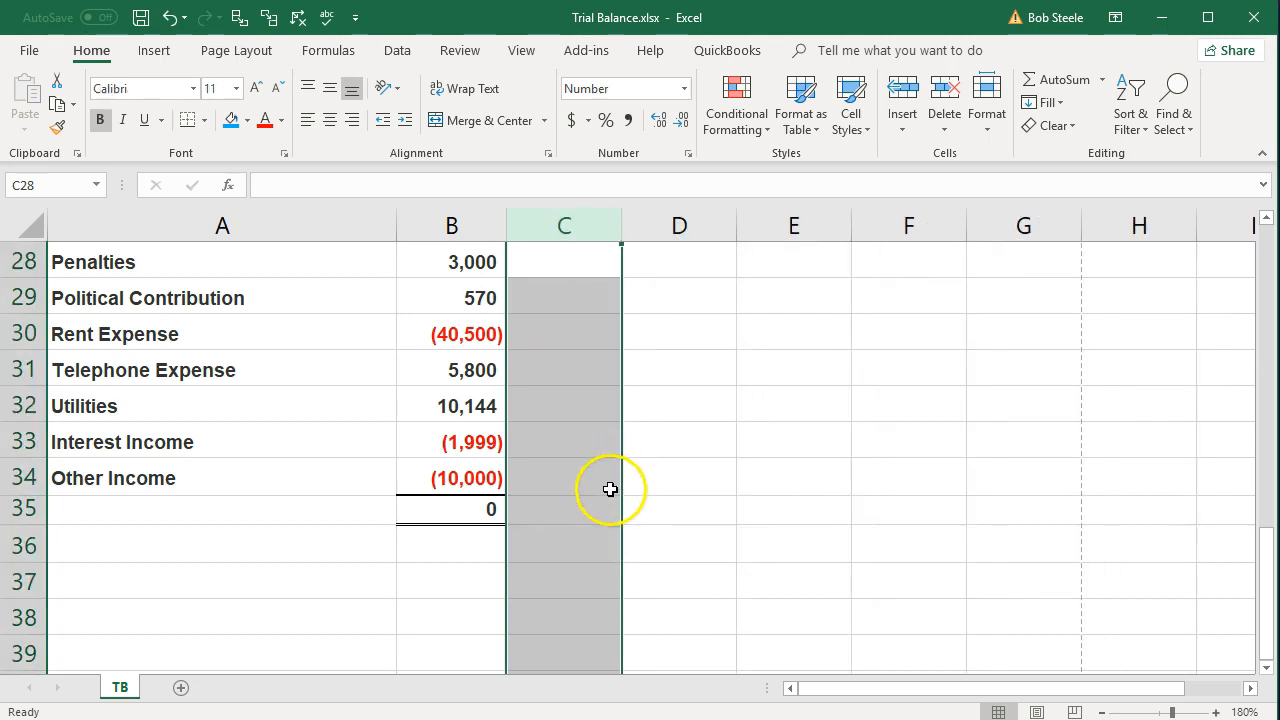
left_click(610, 489)
- Review the combined debit and credit amounts in column B, highlighting B1:B12 and B16:B34
scroll(603, 492, "up", 9)
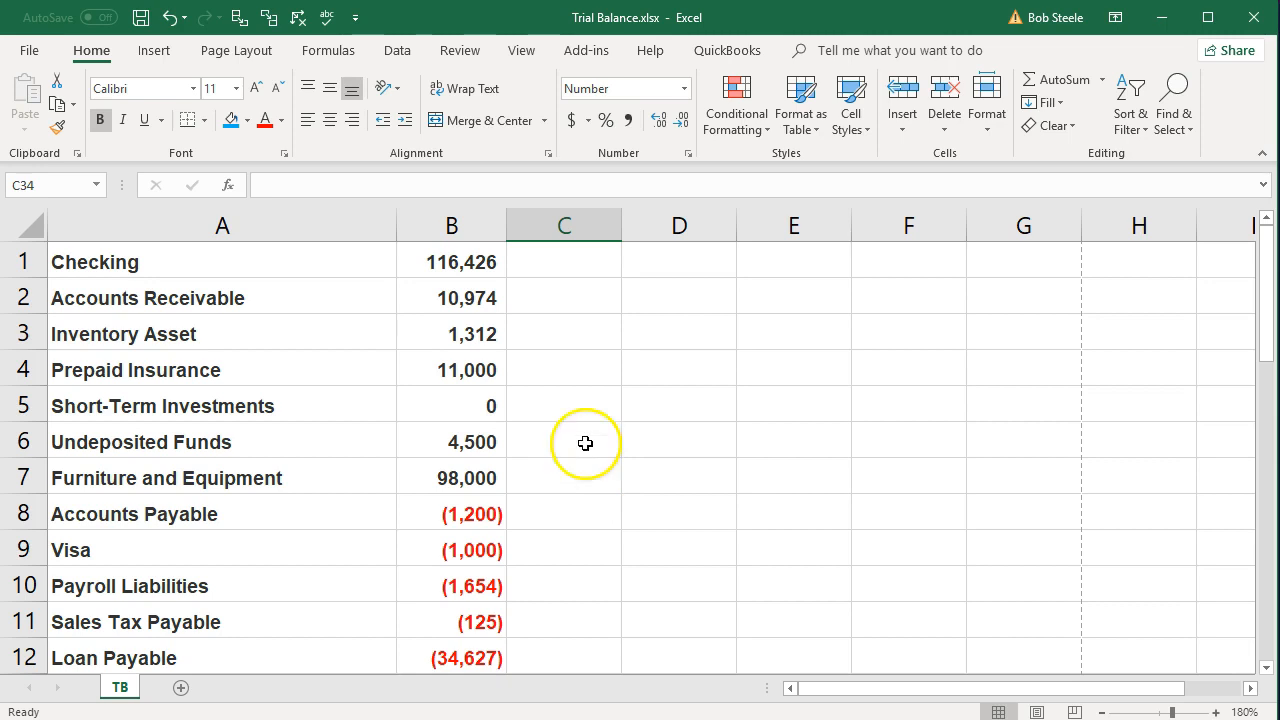
left_click_drag(470, 260, 468, 552)
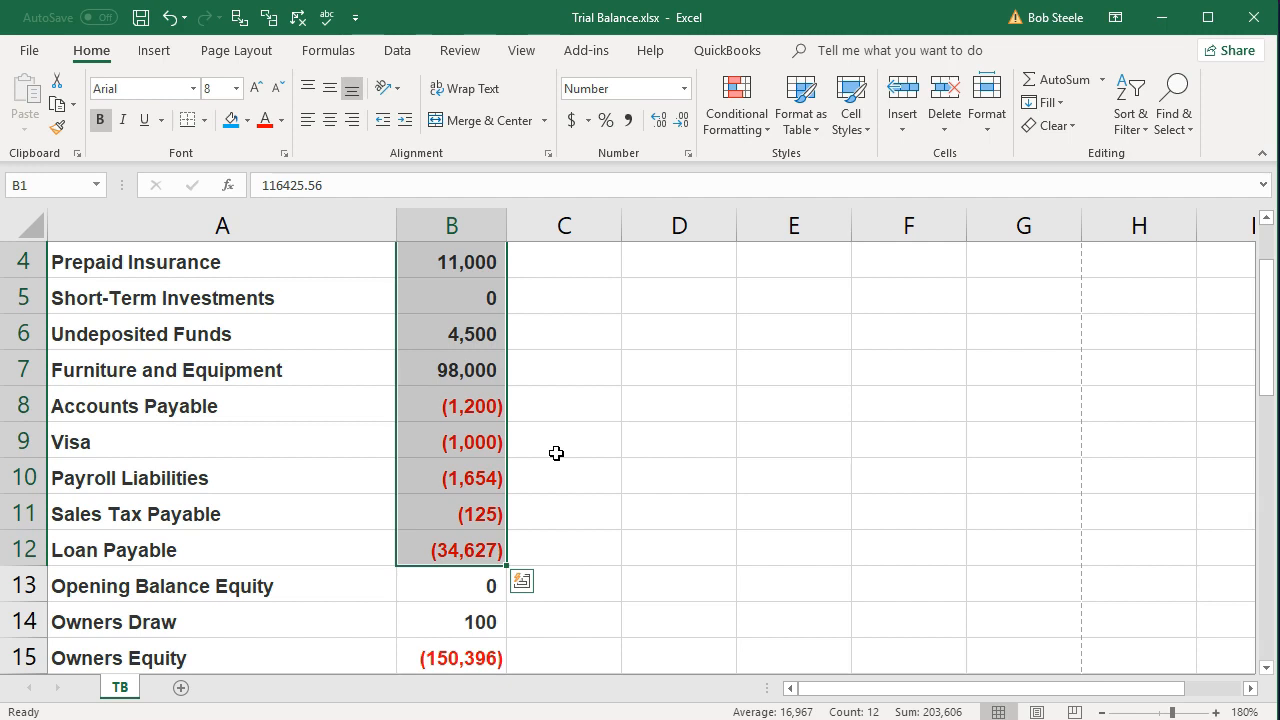
scroll(556, 453, "down", 4)
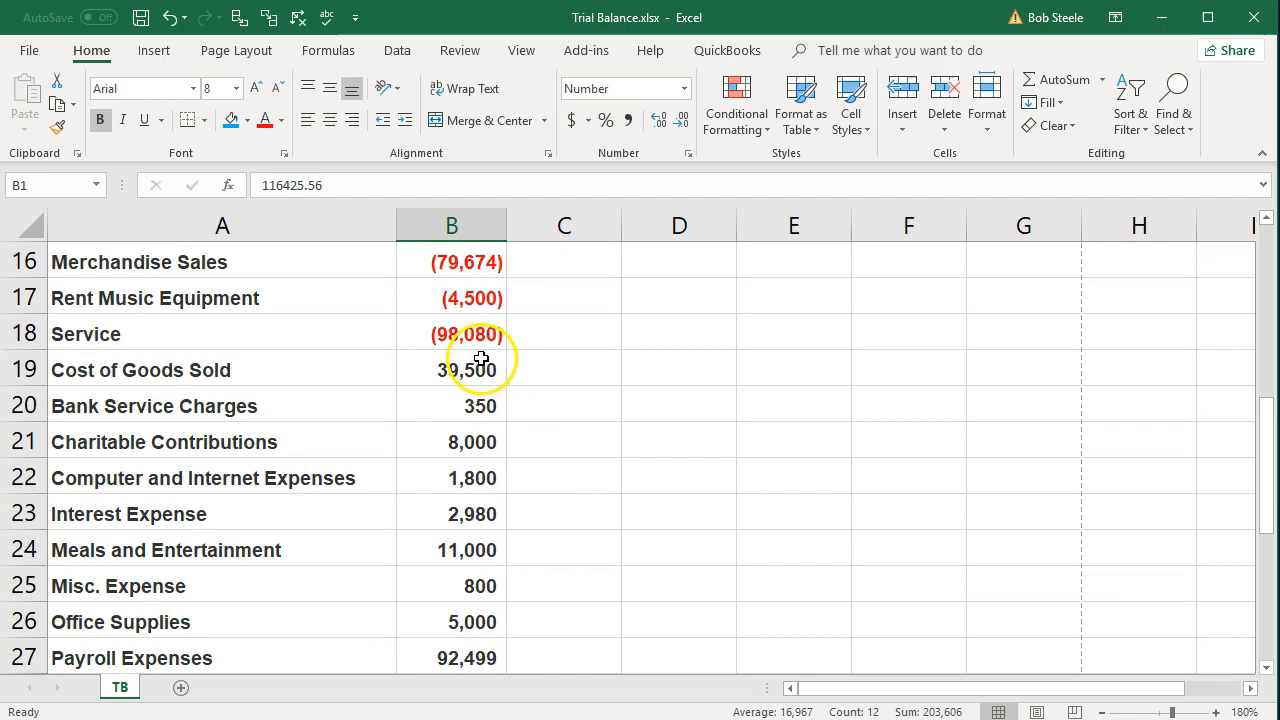
scroll(463, 346, "up", 1)
left_click_drag(472, 370, 491, 569)
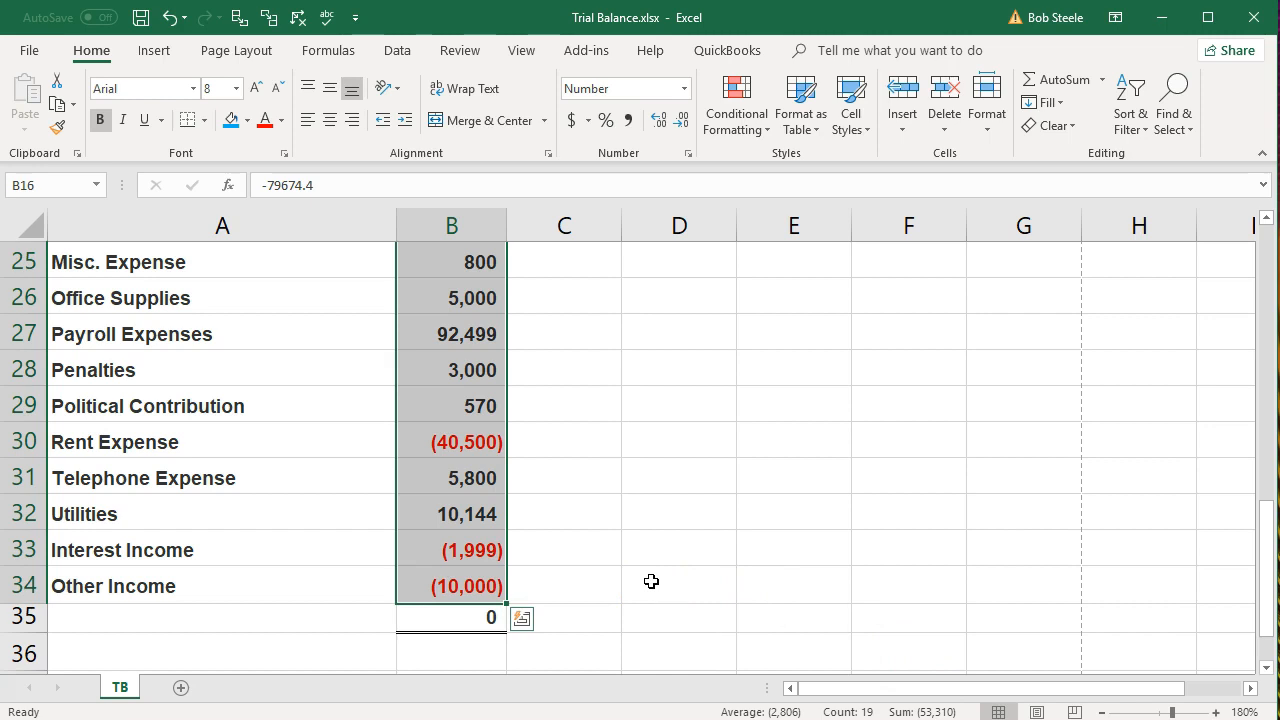
scroll(651, 581, "up", 4)
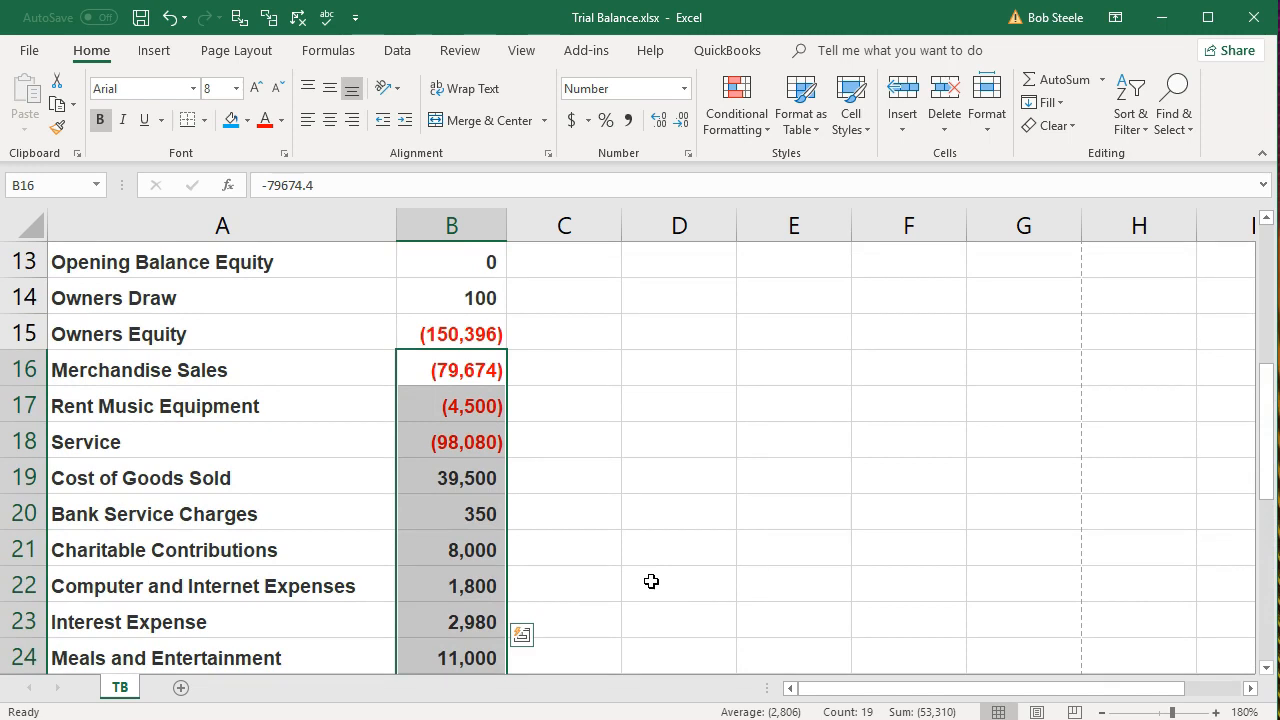
left_click(588, 392)
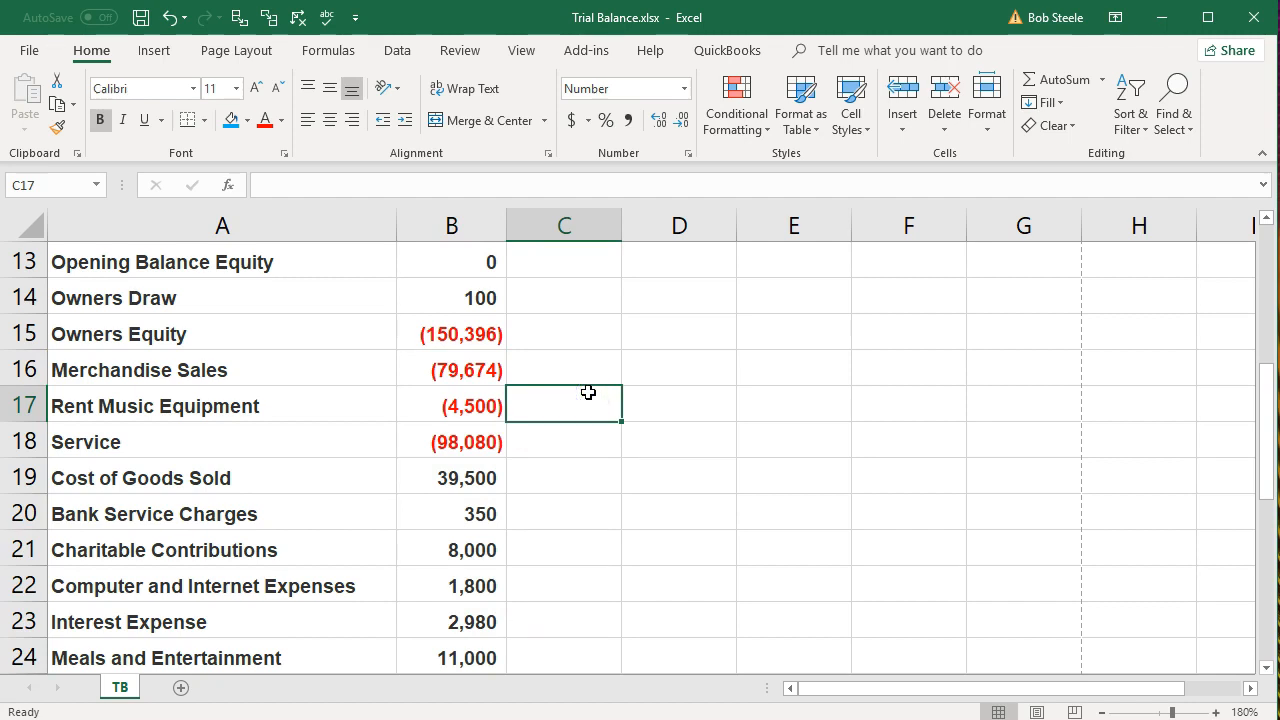
scroll(360, 554, "up", 4)
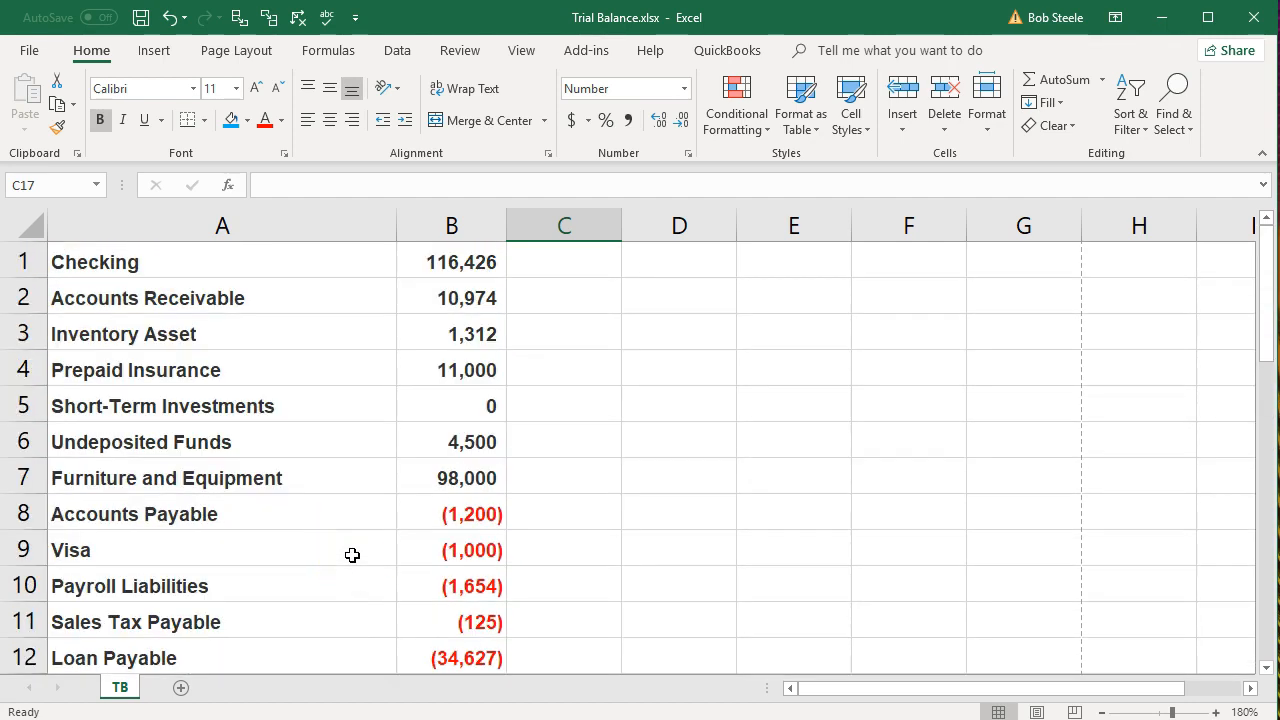
- Label the total row by entering "Total Debits = Total Credit" in A35
scroll(352, 555, "down", 8)
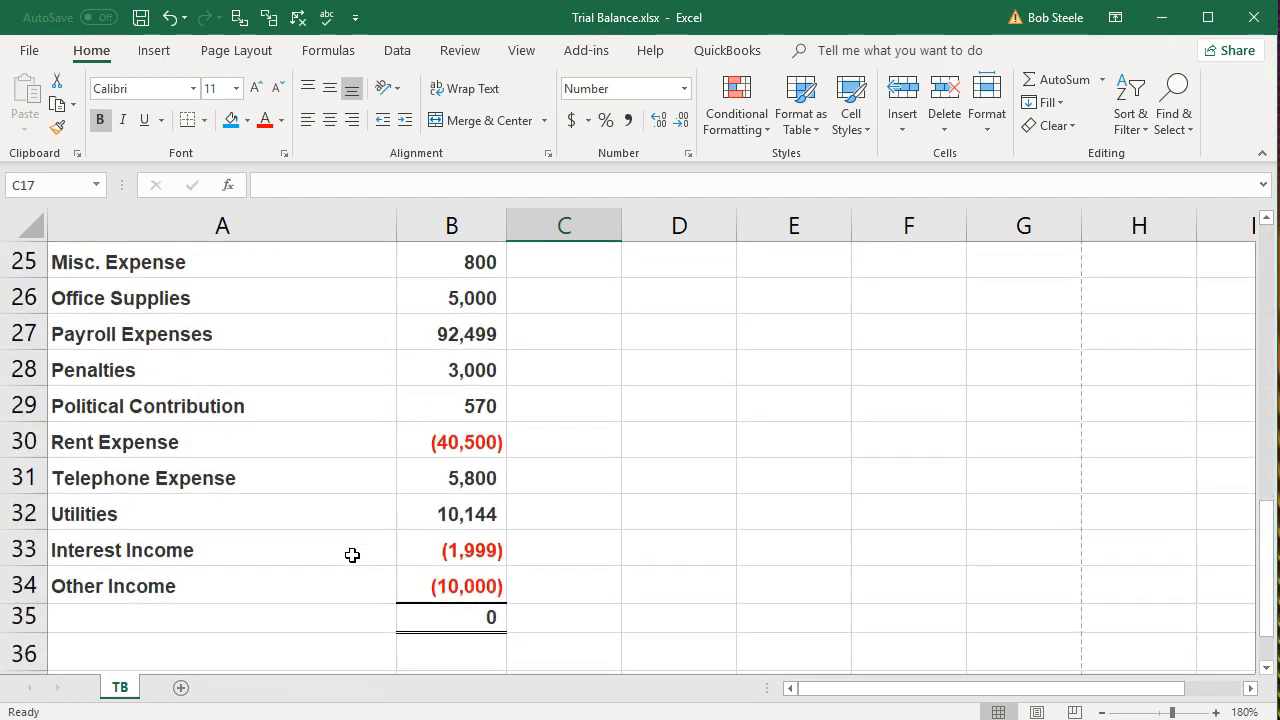
scroll(352, 555, "down", 1)
left_click(410, 517)
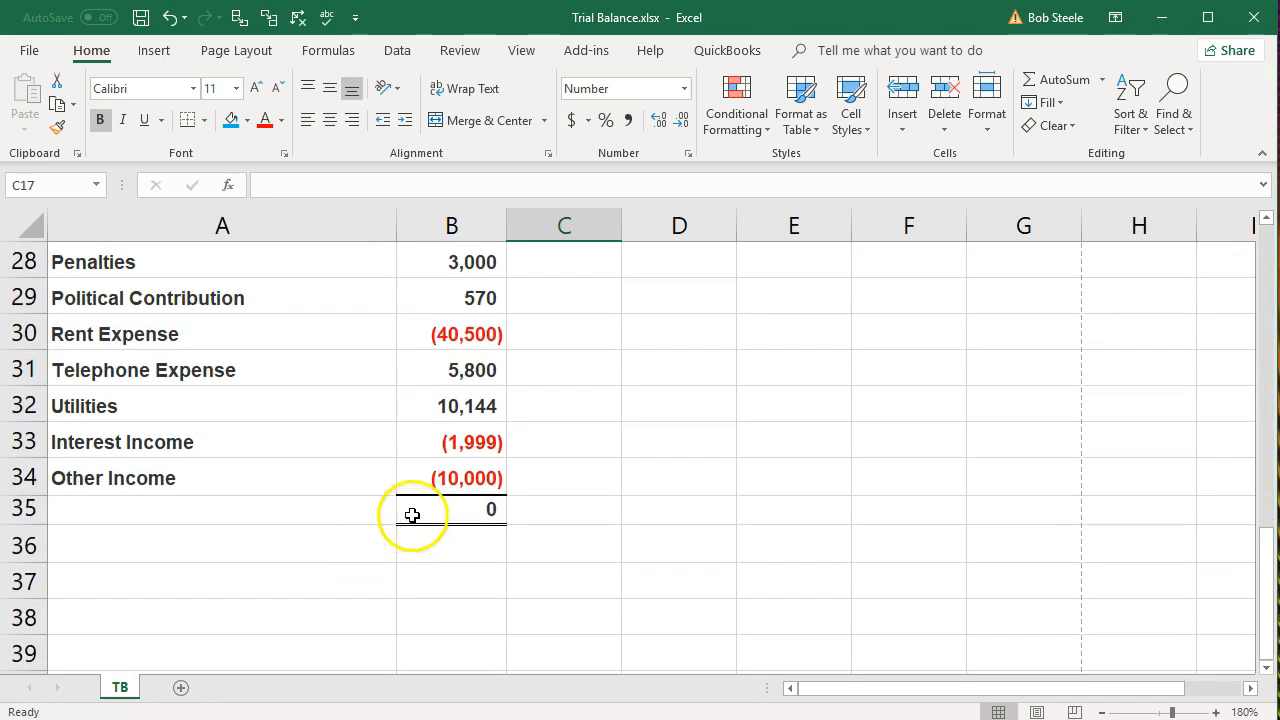
left_click(245, 512)
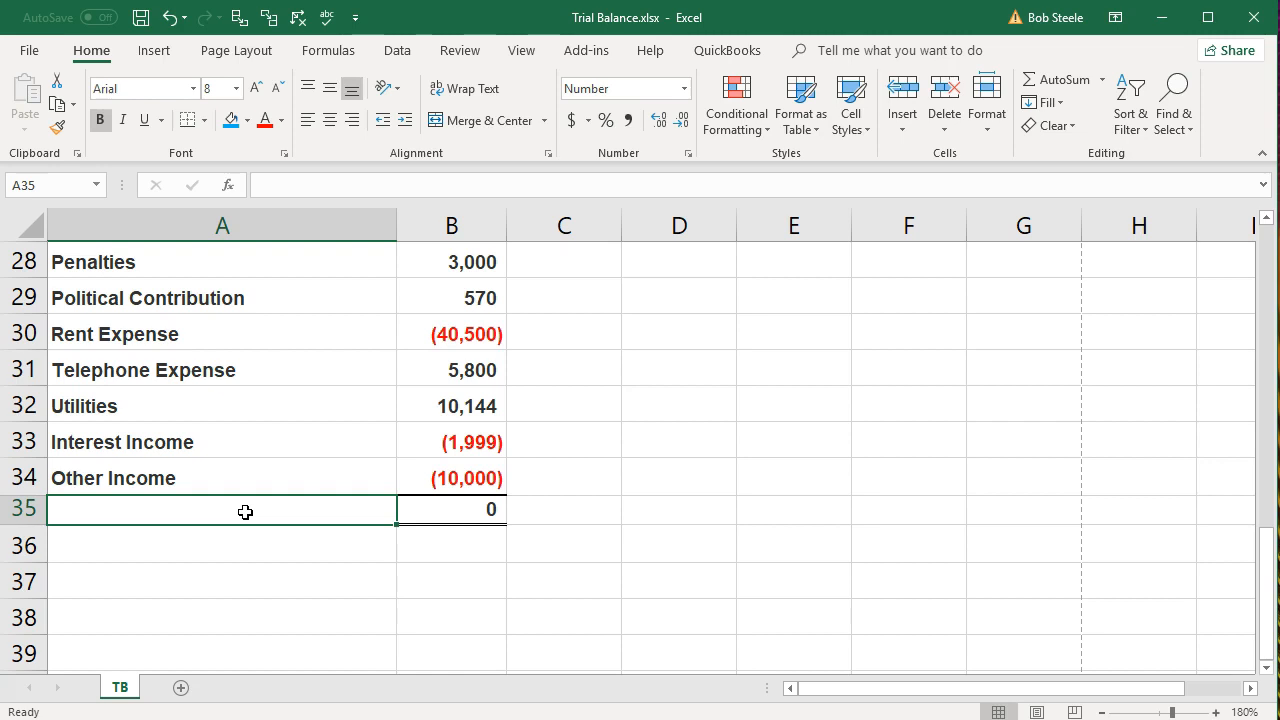
type("Tota")
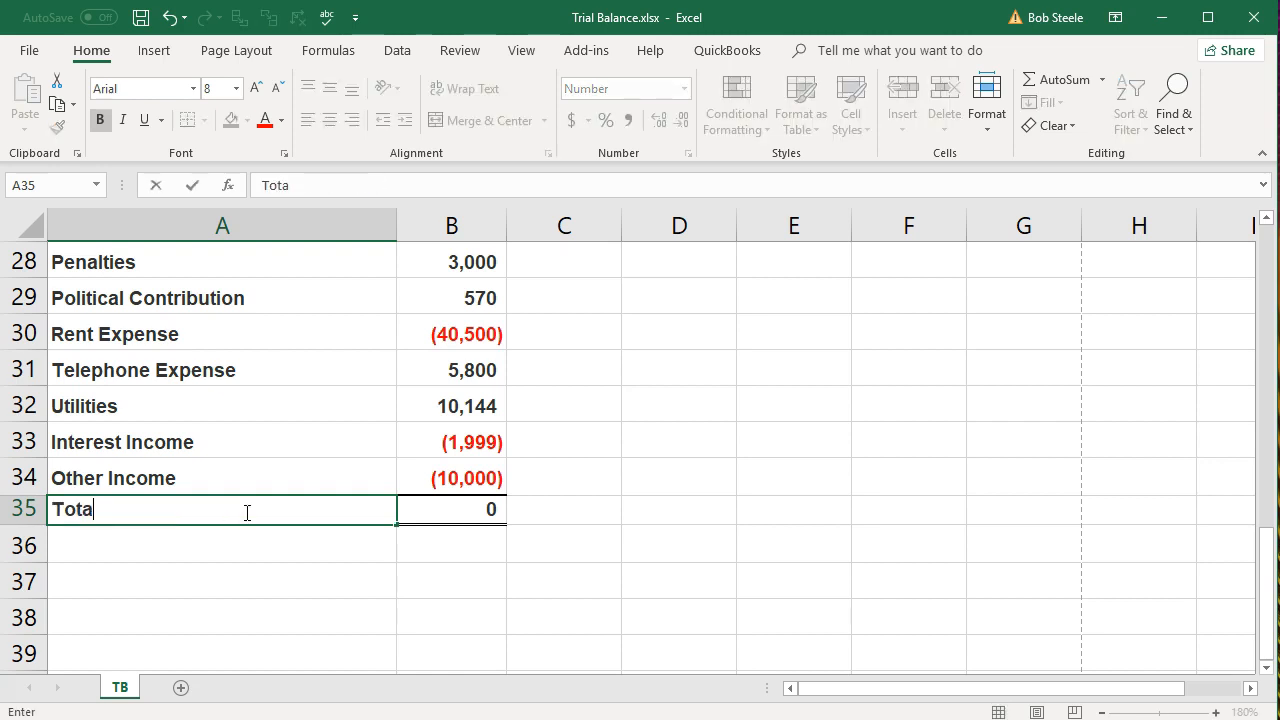
type("l Debits ")
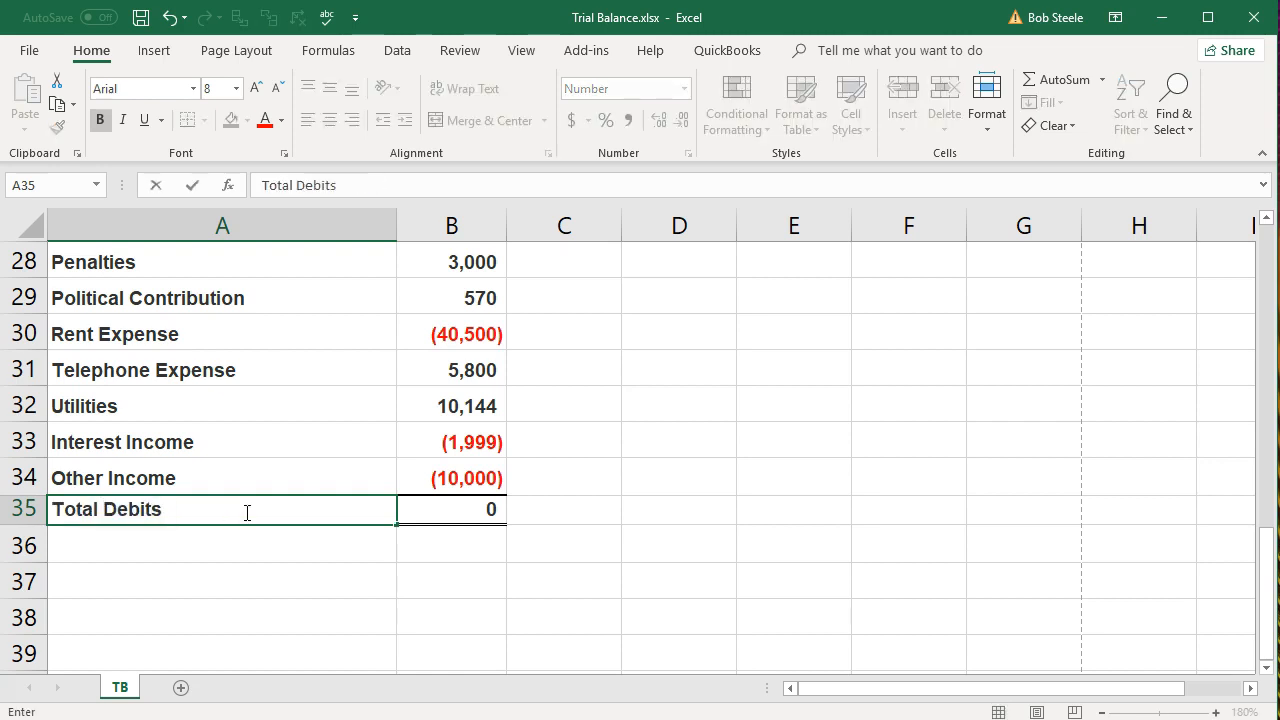
type("= Total Credit")
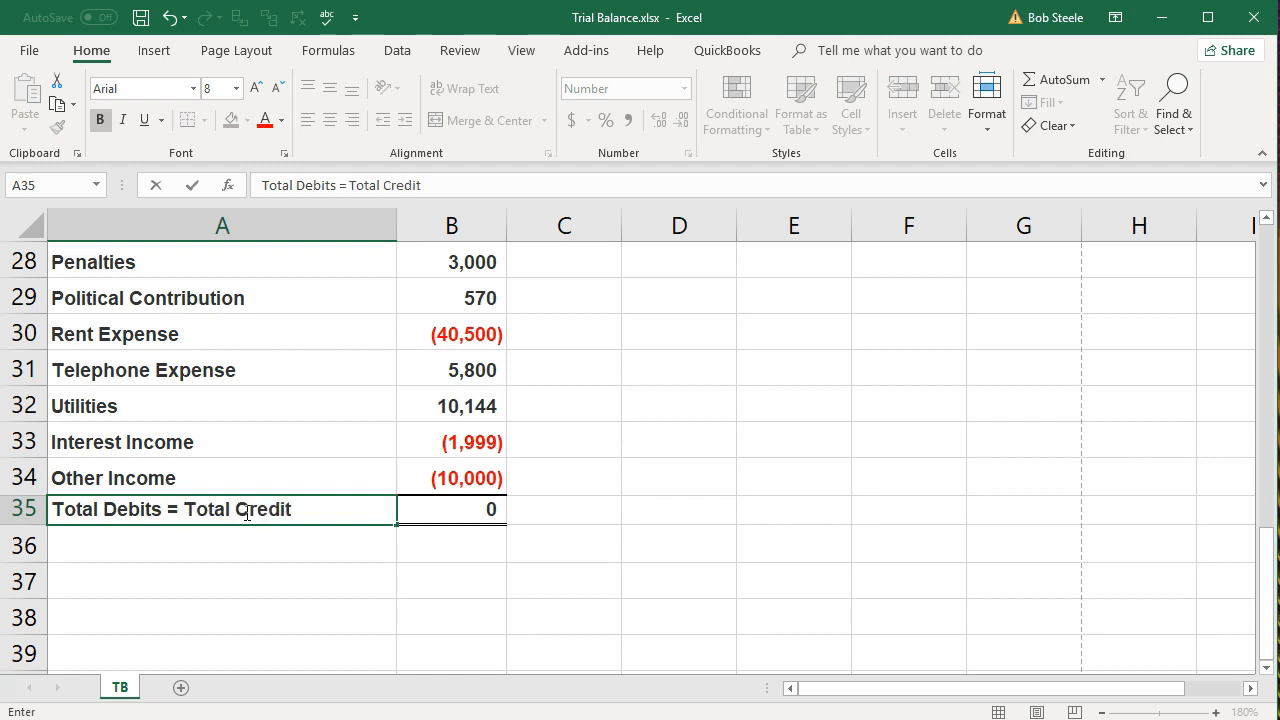
key("Return")
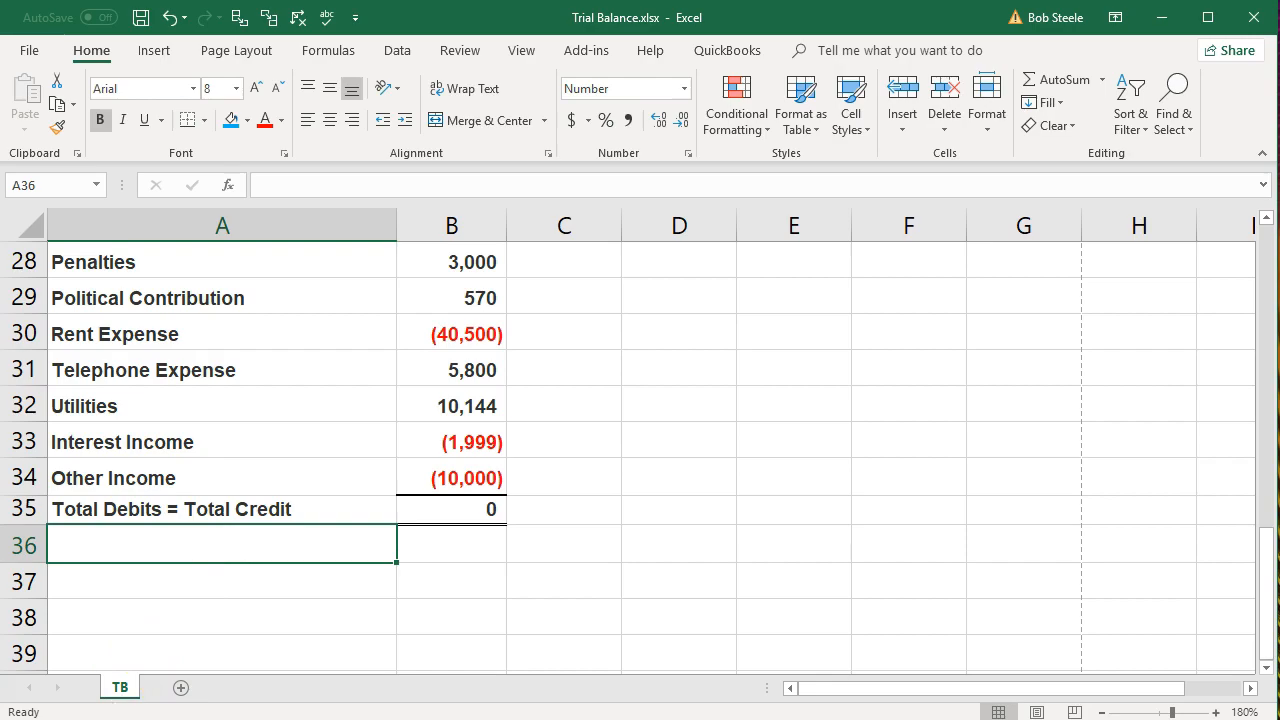